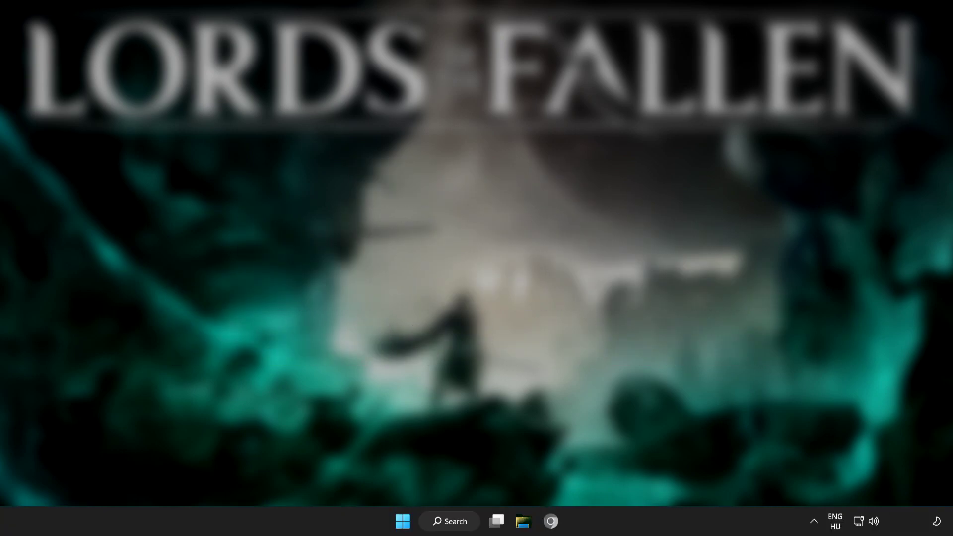
# Step: Search Windows for 'device manager' and open Device Manager from the results
pyautogui.click(453, 524)
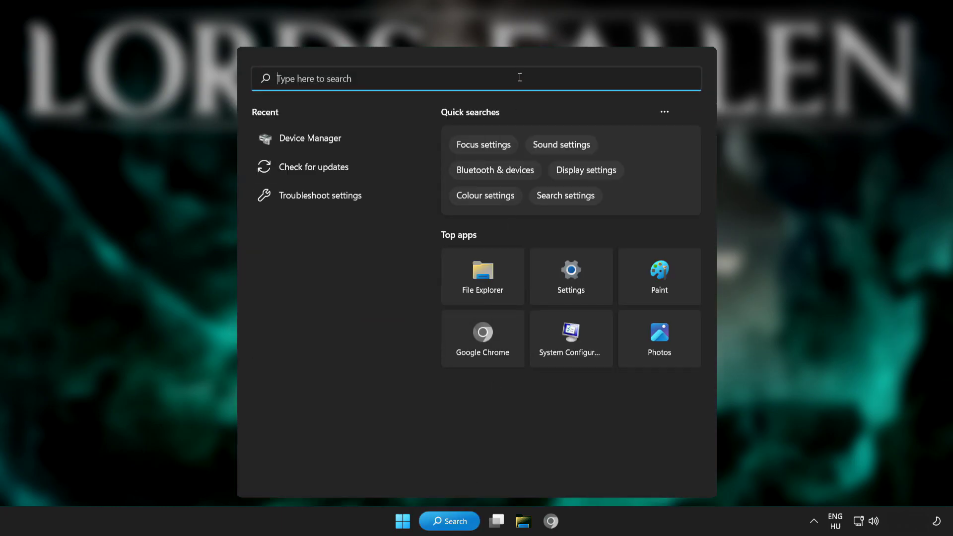
pyautogui.write('device')
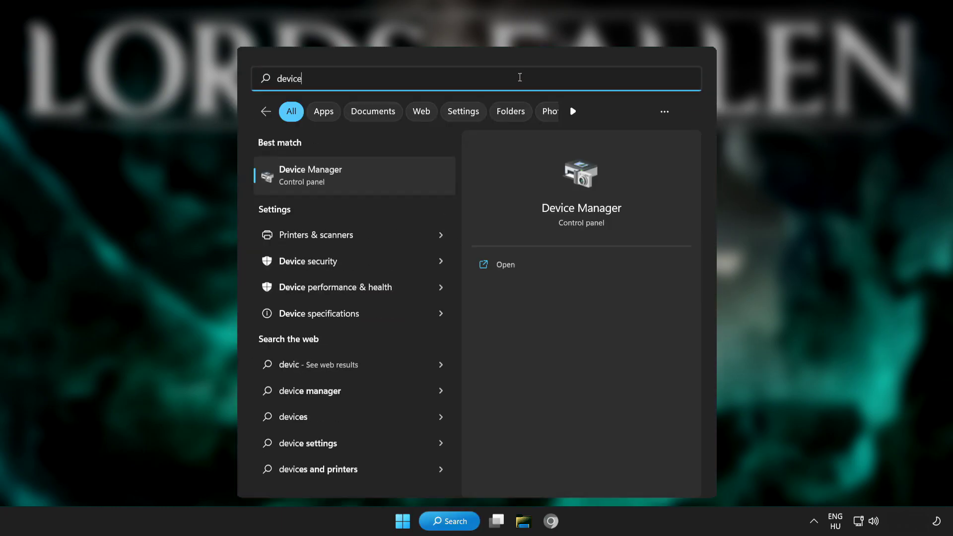
pyautogui.write(' manag')
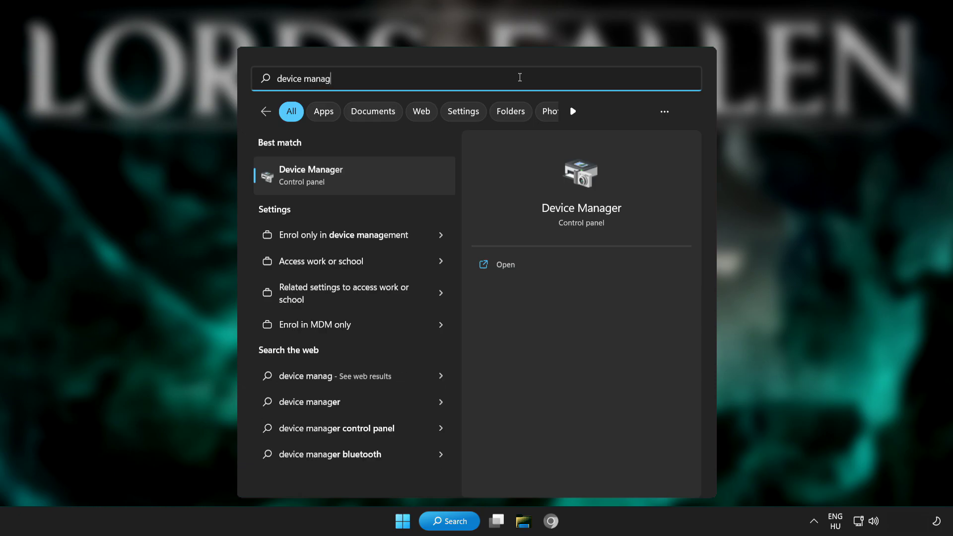
pyautogui.write('er')
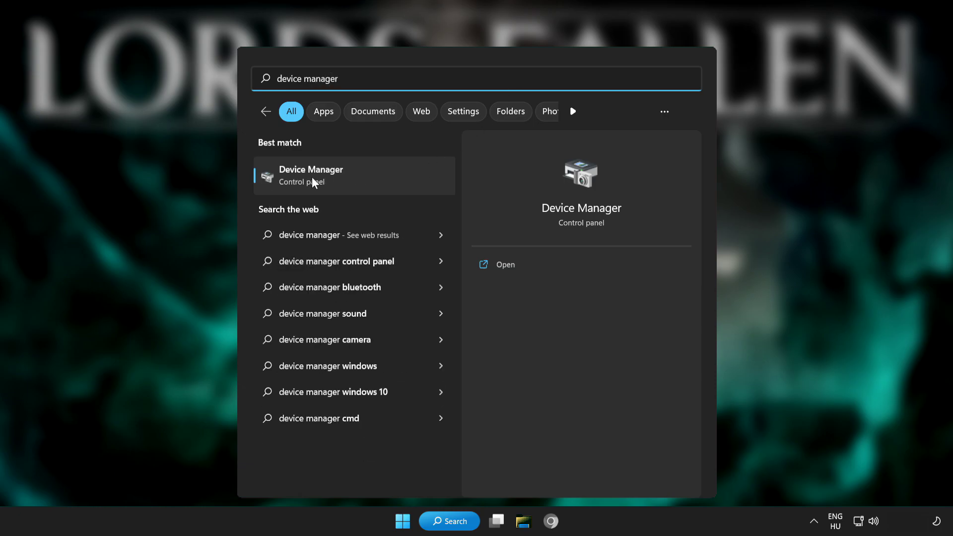
pyautogui.click(395, 180)
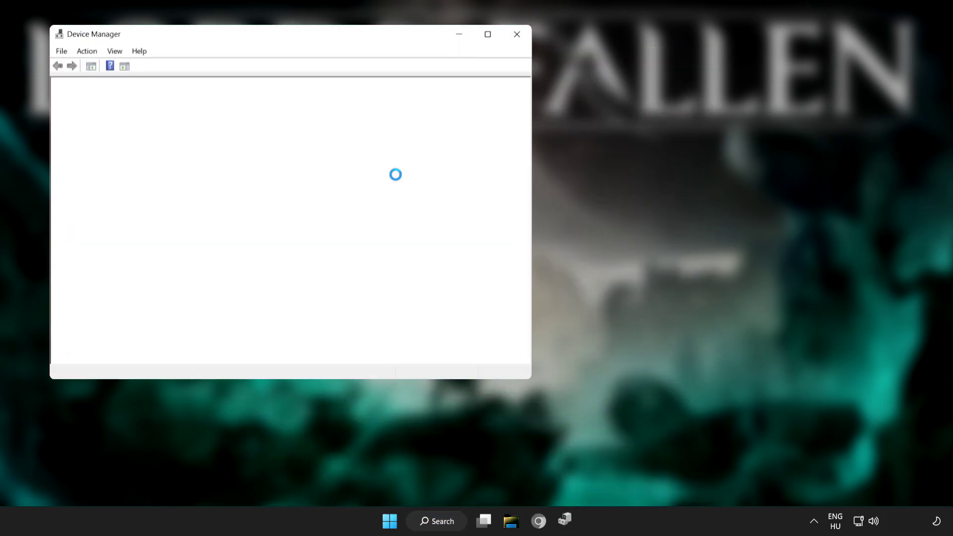
# Step: Run an automatic driver update search for the VMware SVGA 3D display adapter
pyautogui.click(488, 35)
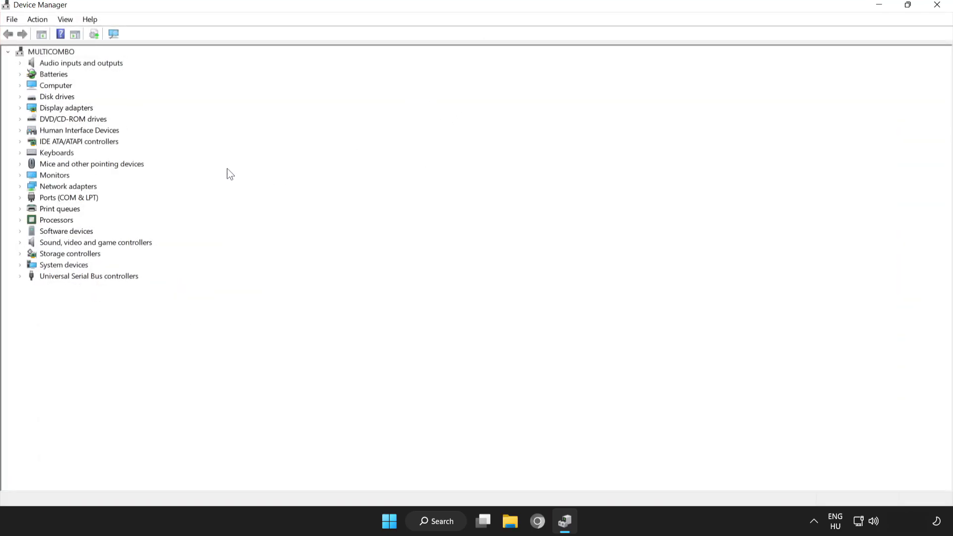
pyautogui.click(79, 107)
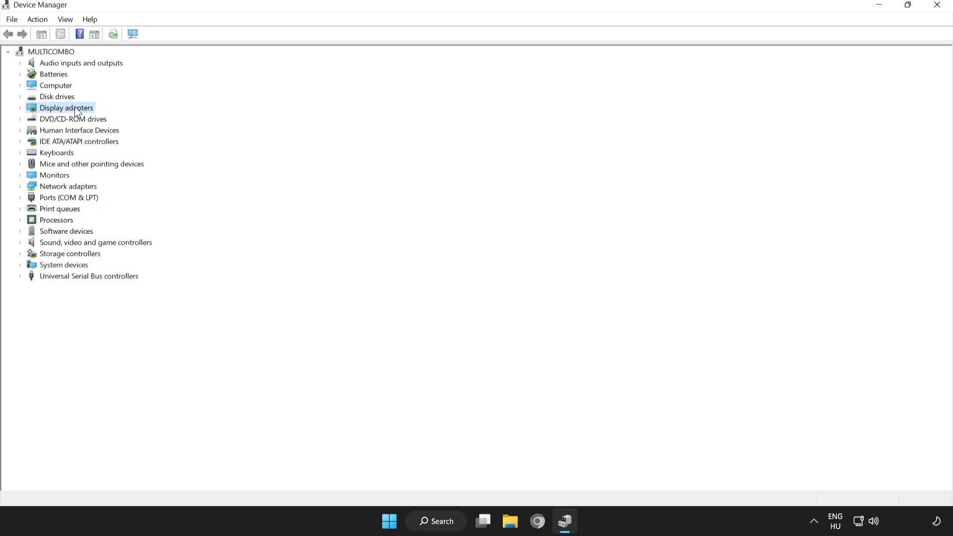
pyautogui.click(19, 108)
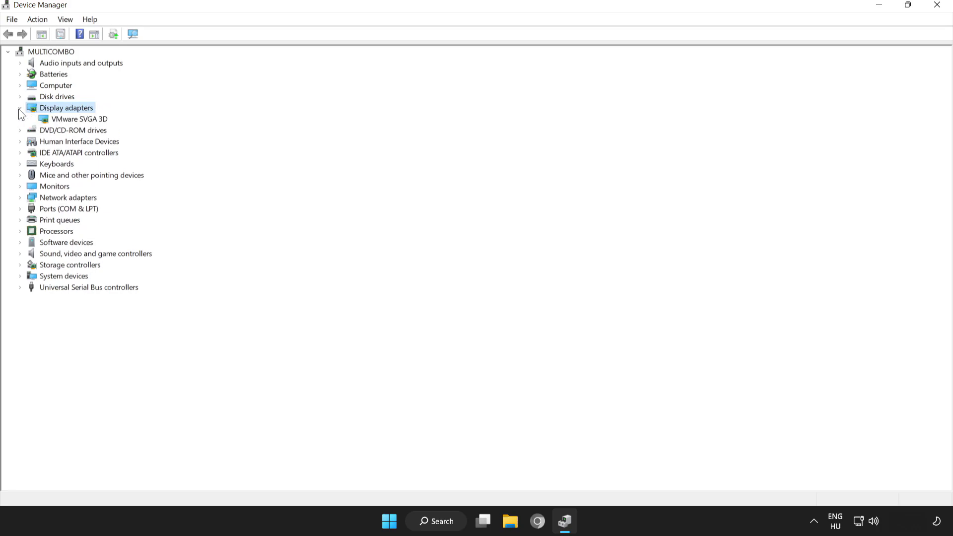
pyautogui.click(62, 119)
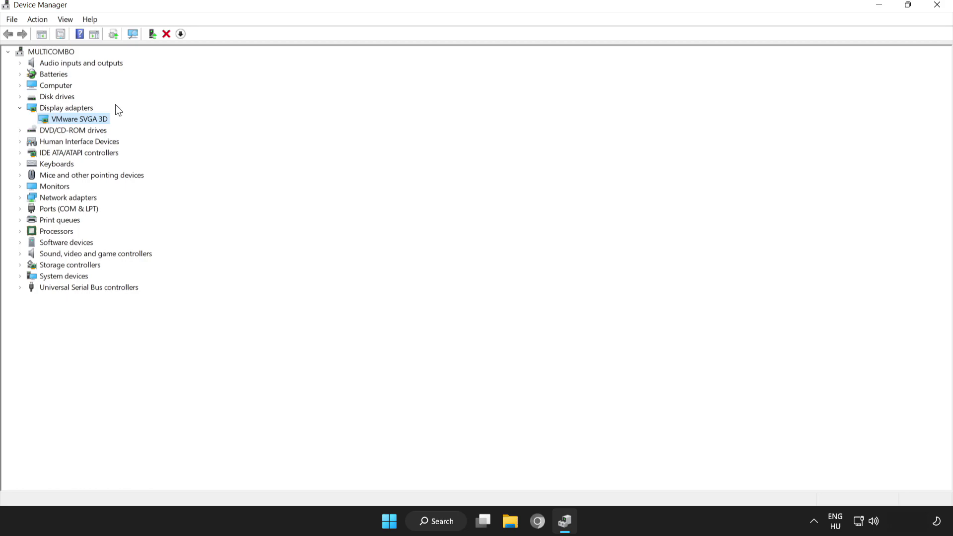
pyautogui.rightClick(72, 121)
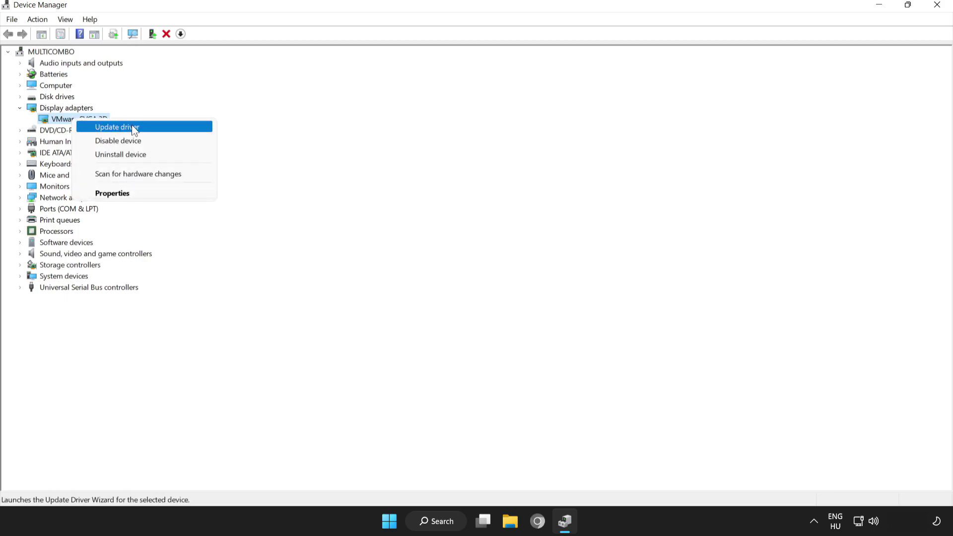
pyautogui.click(117, 127)
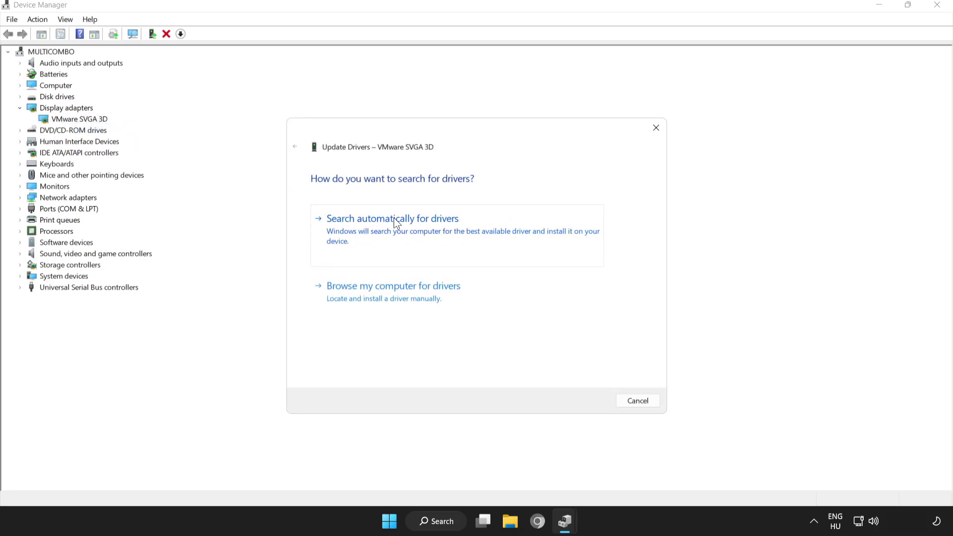
pyautogui.click(404, 225)
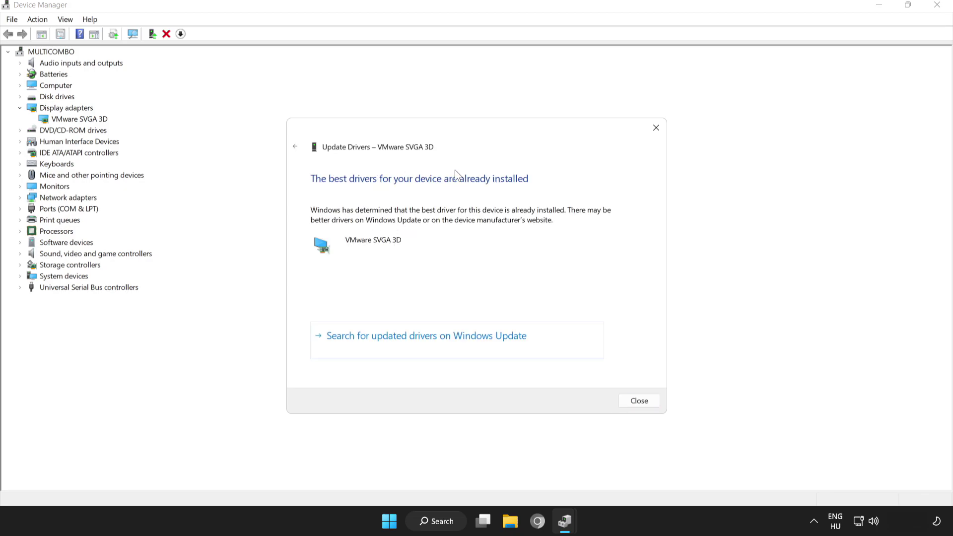
pyautogui.click(645, 401)
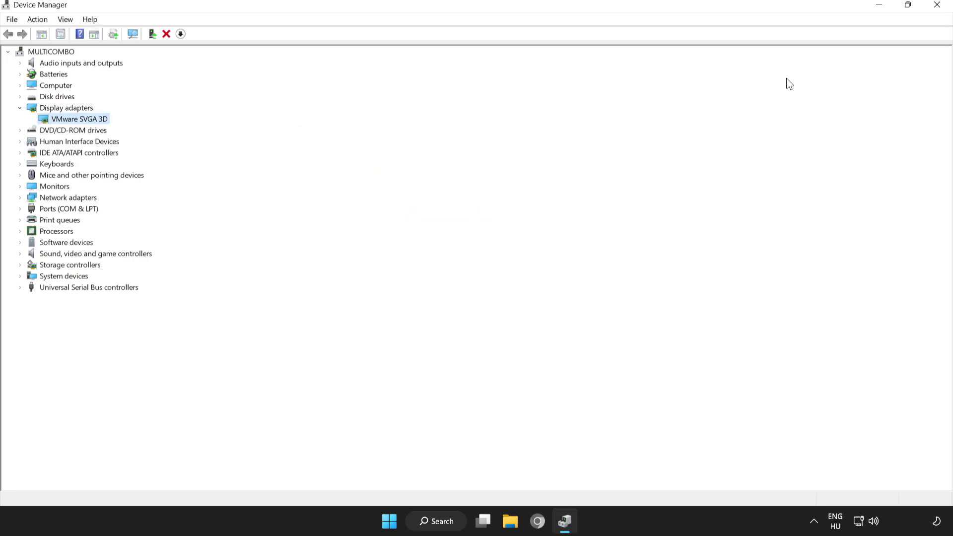
# Step: Close Device Manager and bring up Lords of the Fallen's context menu in the Steam Library
pyautogui.click(938, 6)
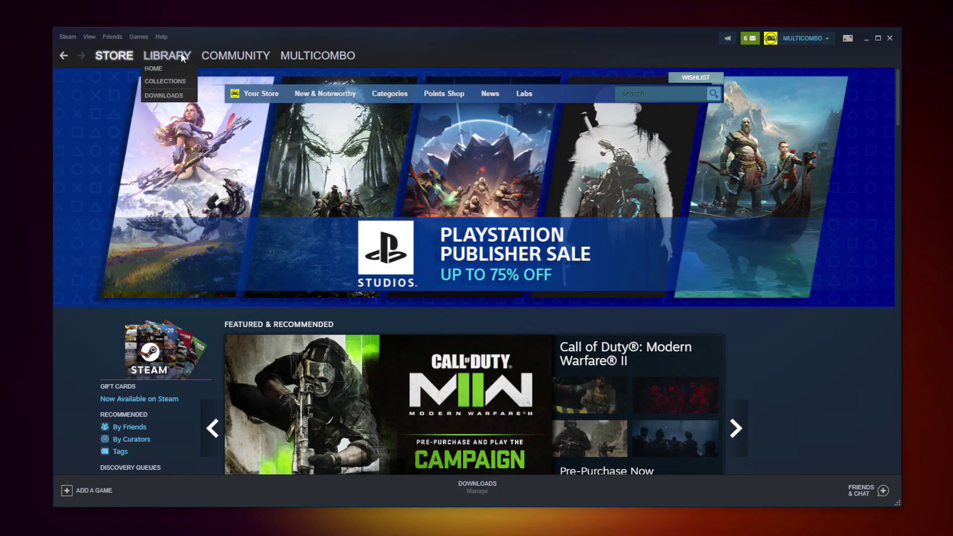
pyautogui.click(163, 57)
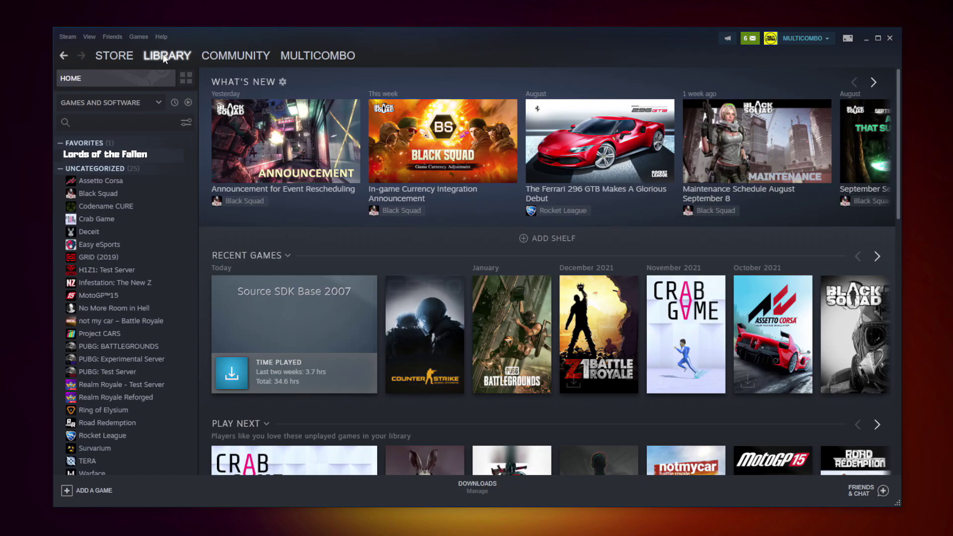
pyautogui.rightClick(177, 158)
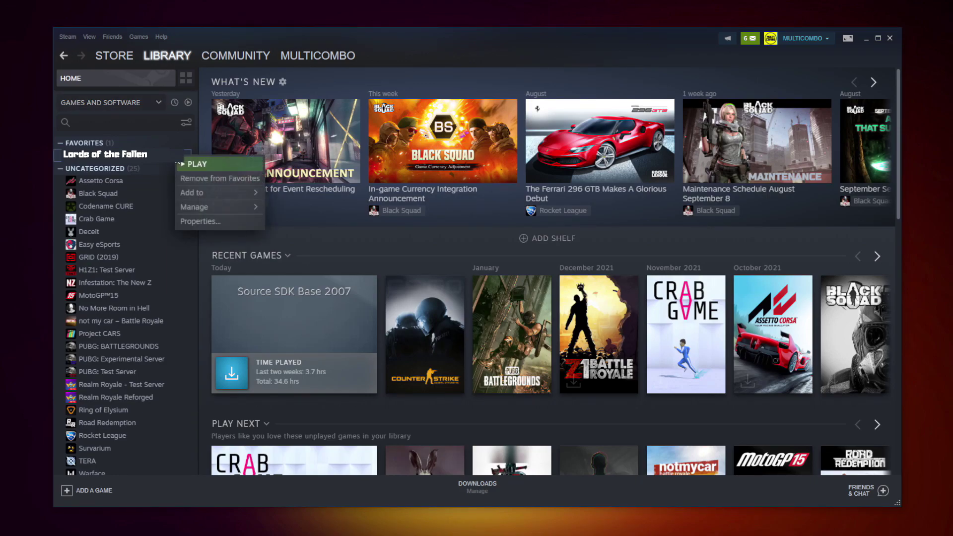
# Step: Verify the integrity of Lords of the Fallen's game files from its Local Files properties
pyautogui.click(213, 222)
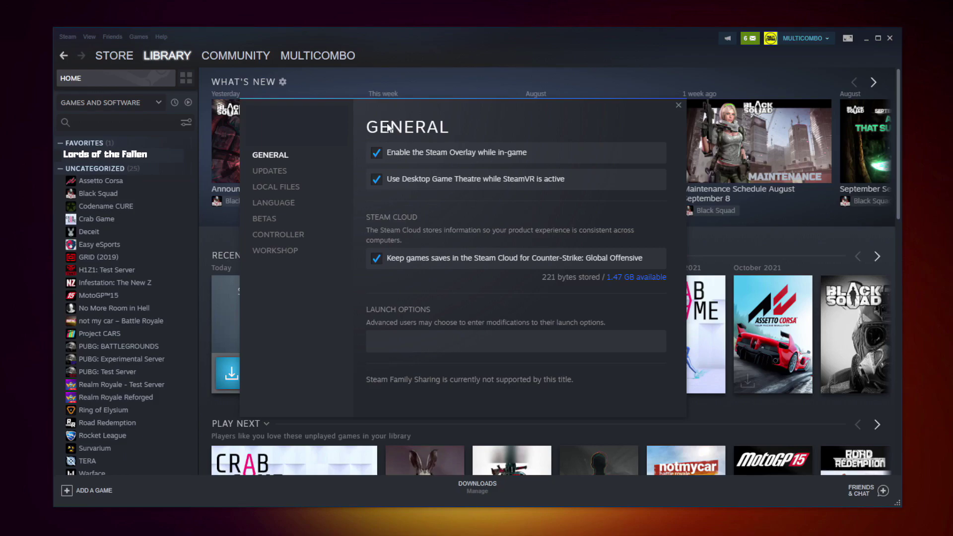
pyautogui.click(279, 187)
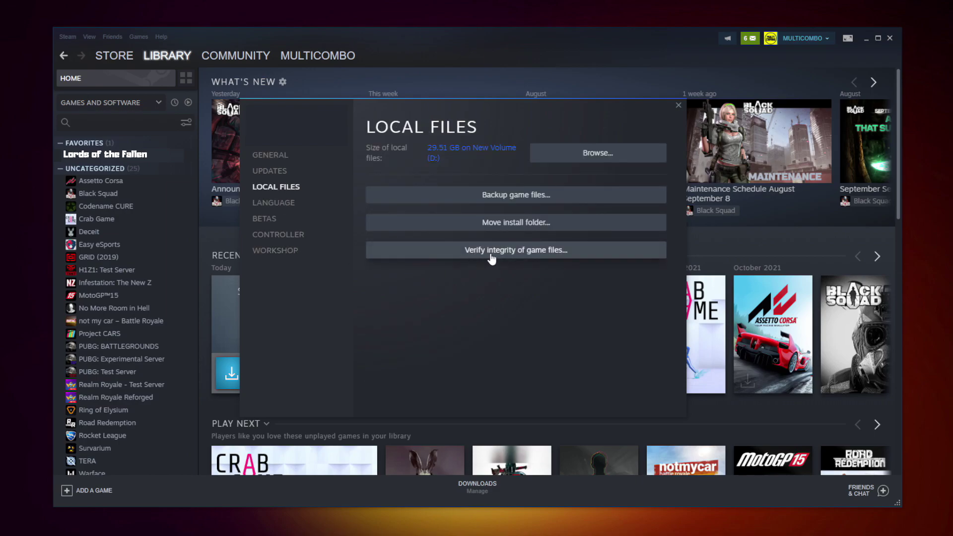
pyautogui.click(519, 255)
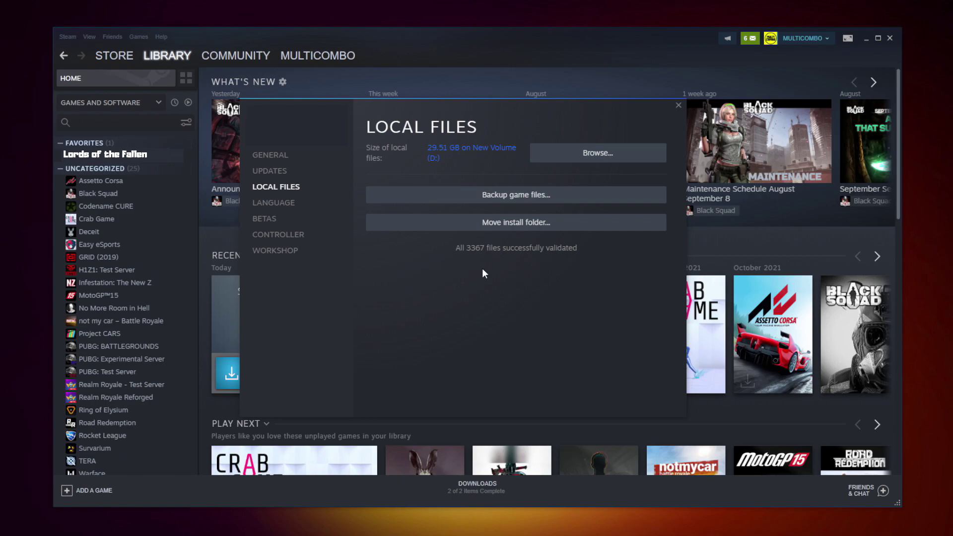
# Step: Set the Lords of the Fallen executable to Windows 8 compatibility, administrator, fullscreen optimizations off
pyautogui.click(616, 159)
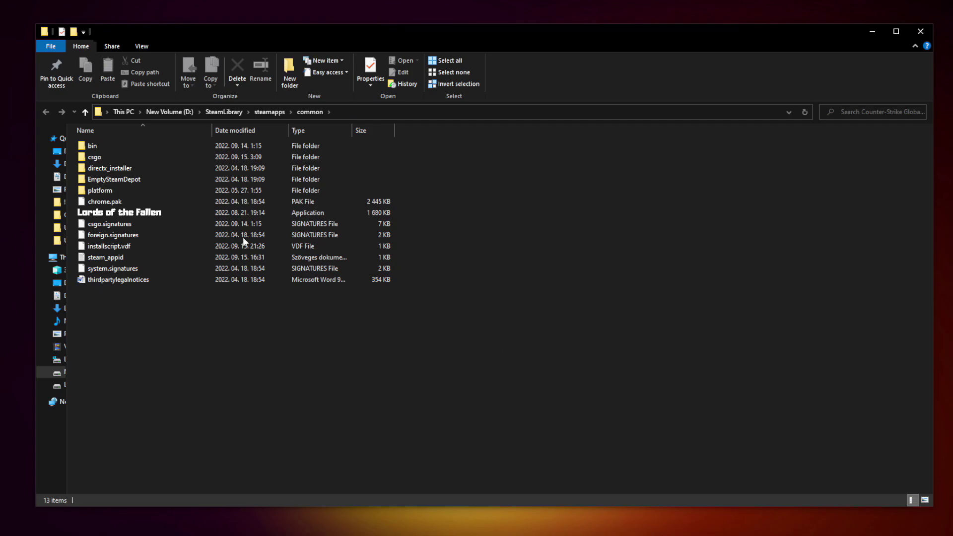
pyautogui.click(181, 212)
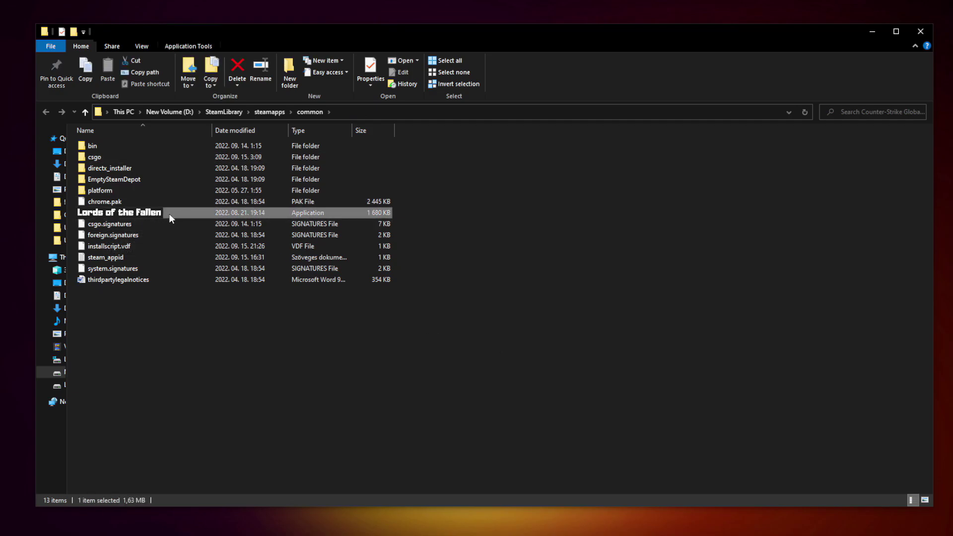
pyautogui.rightClick(191, 213)
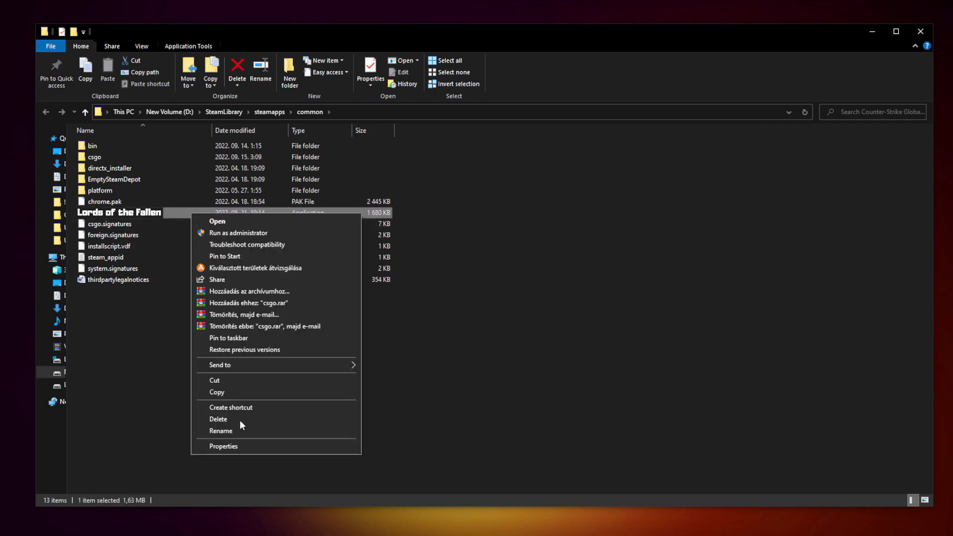
pyautogui.click(275, 446)
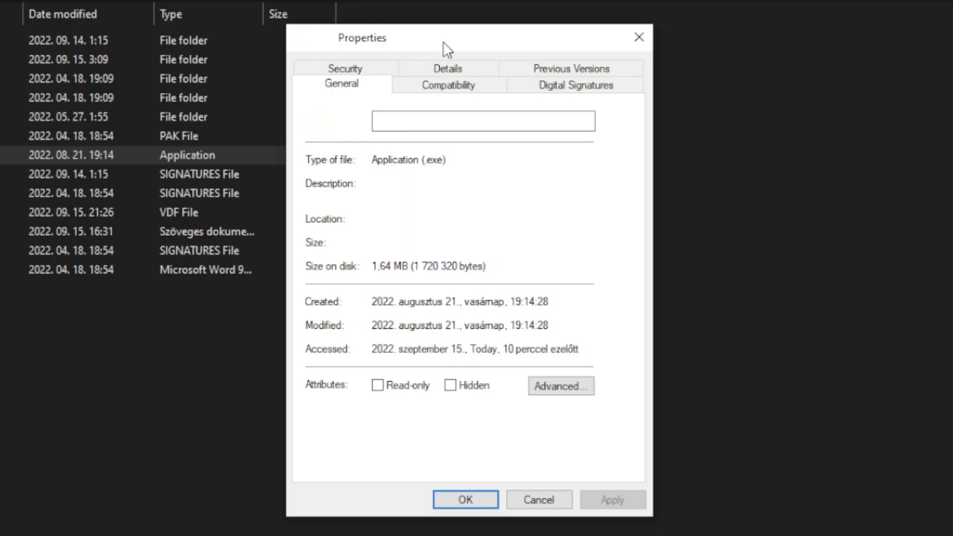
pyautogui.click(460, 90)
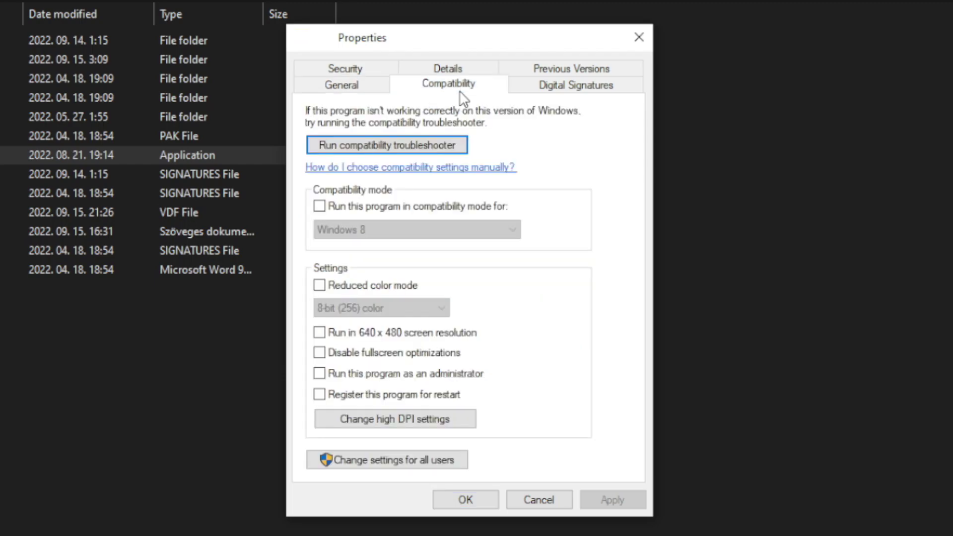
pyautogui.click(330, 209)
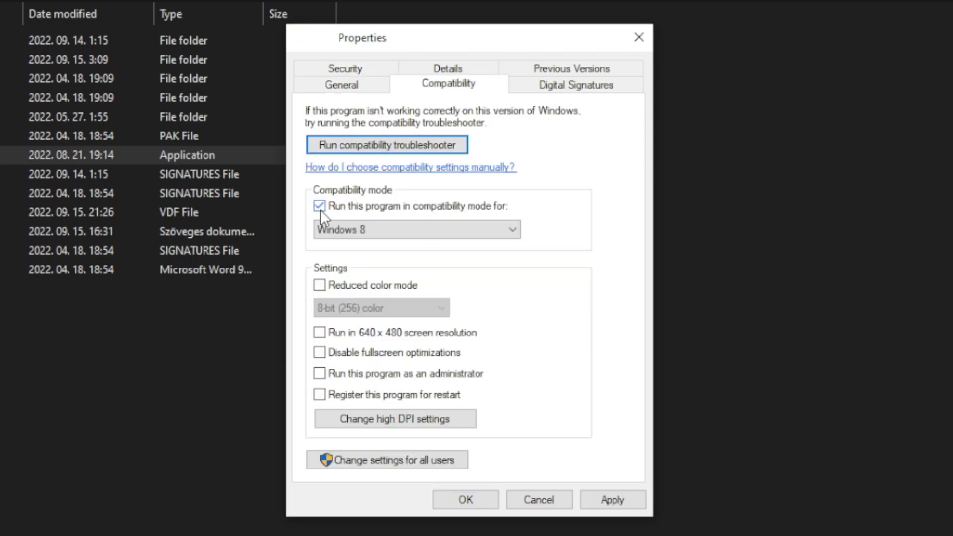
pyautogui.click(369, 228)
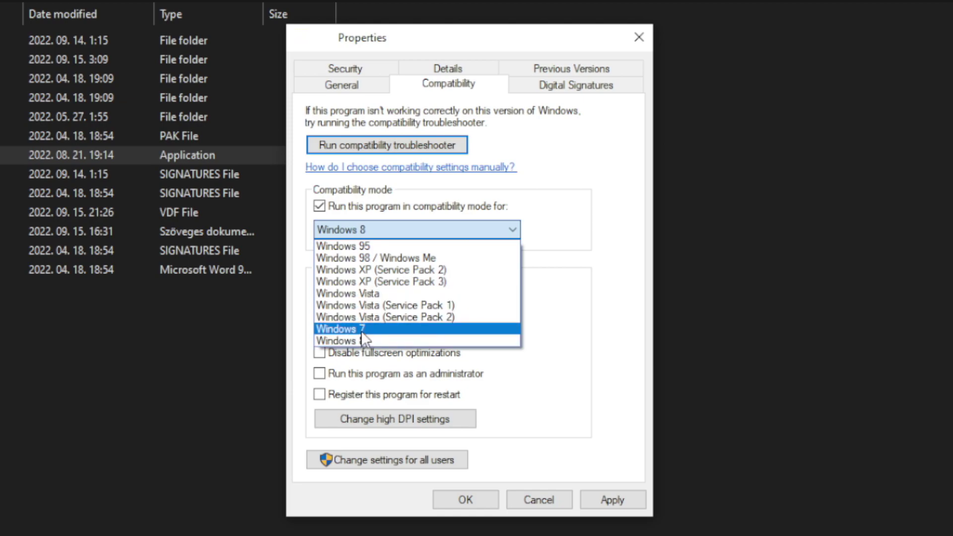
pyautogui.click(367, 341)
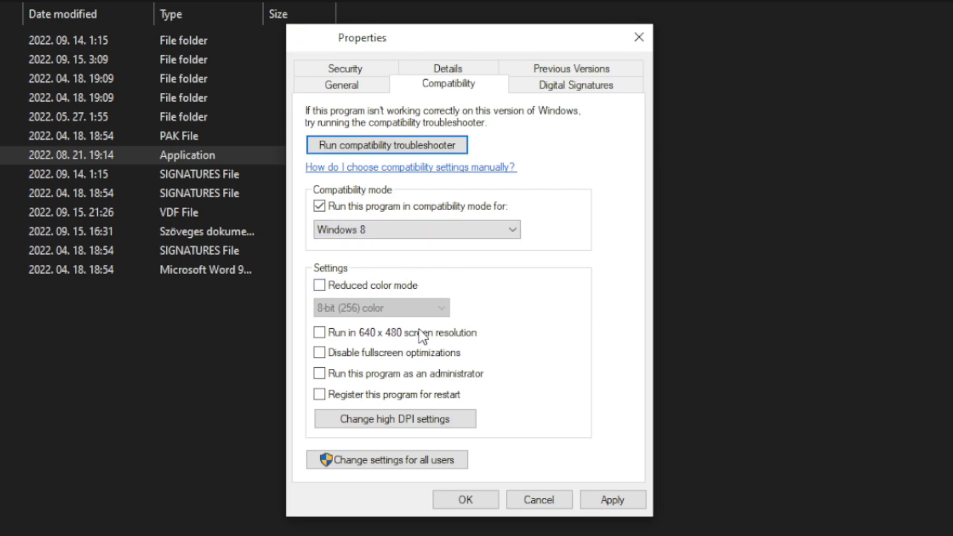
pyautogui.click(386, 355)
pyautogui.click(460, 380)
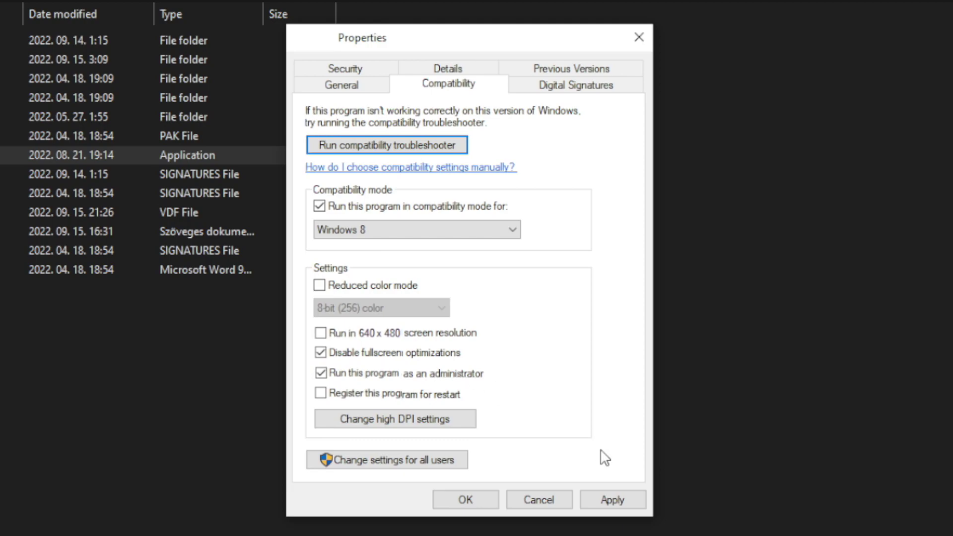
pyautogui.click(620, 501)
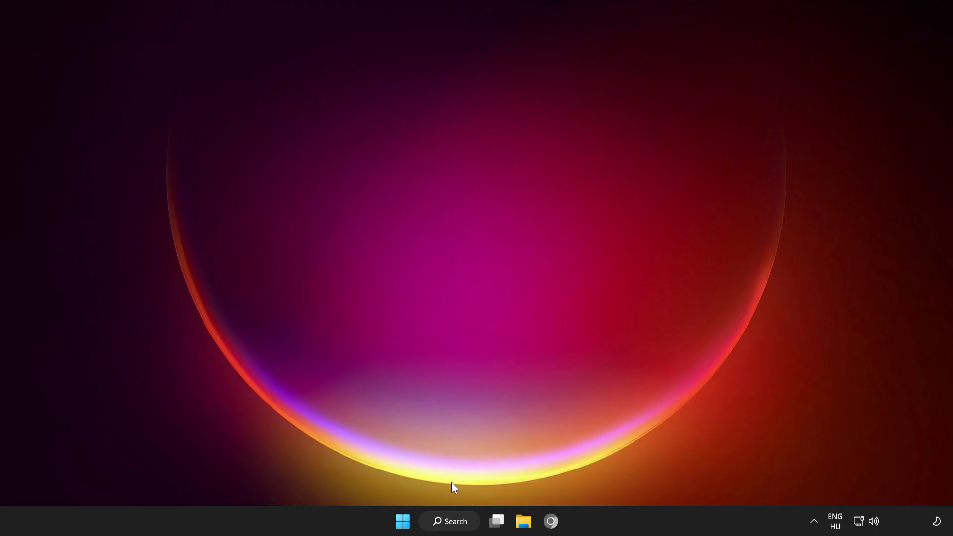
# Step: Search Windows for 'update'
pyautogui.click(446, 521)
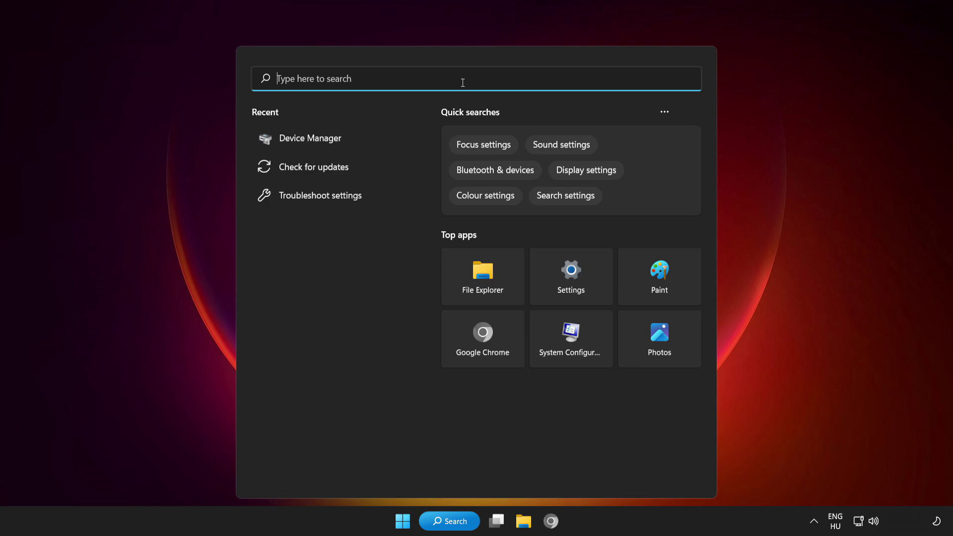
pyautogui.write('update')
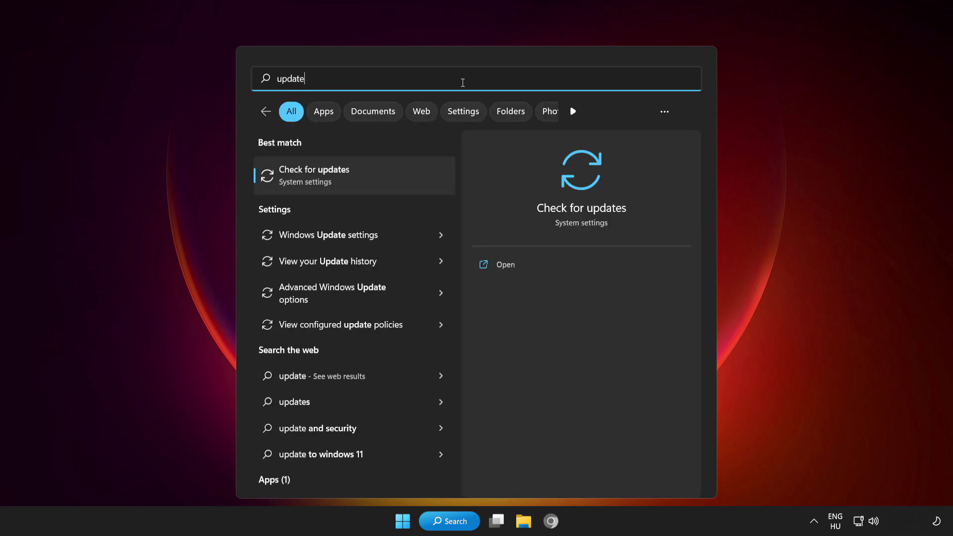
# Step: Run a Windows Update check confirming the PC is up to date, then close Settings
pyautogui.click(376, 175)
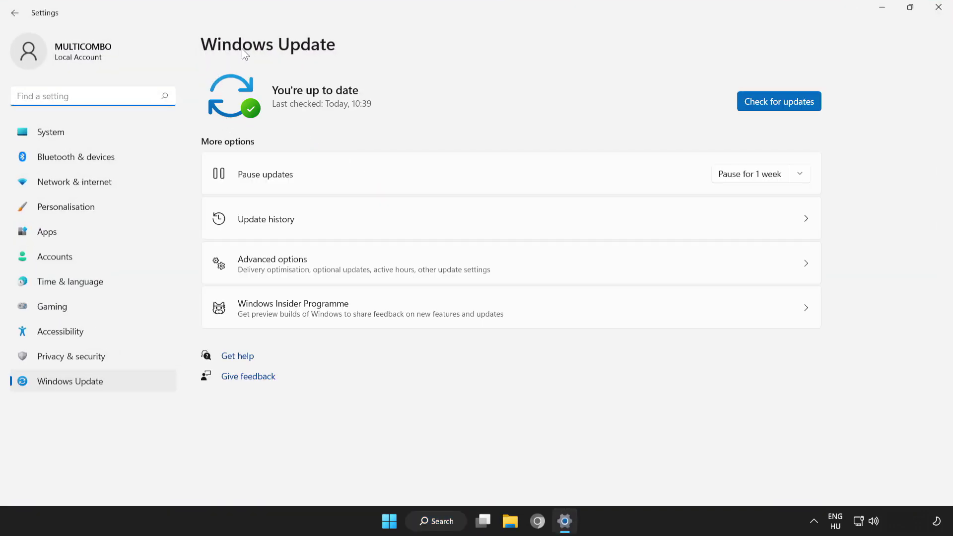
pyautogui.click(781, 103)
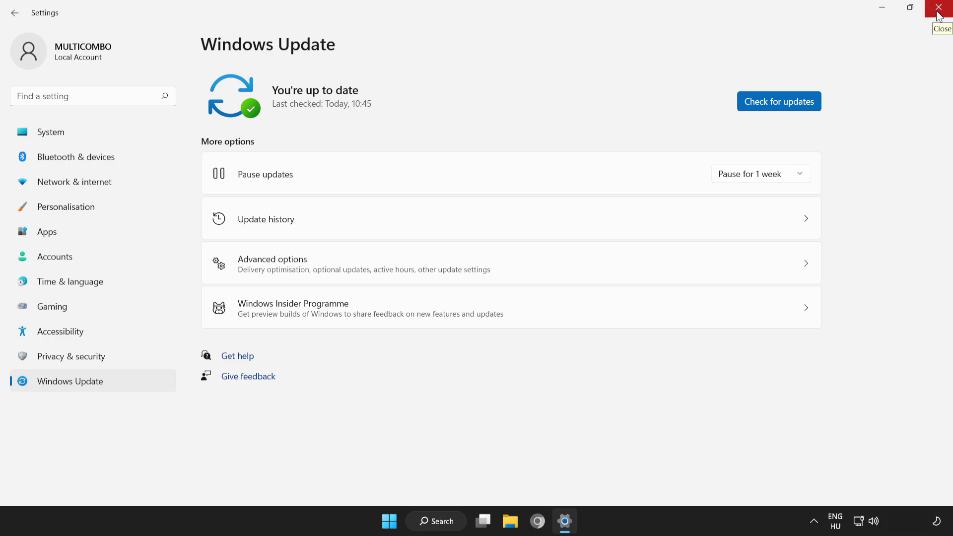
pyautogui.click(938, 16)
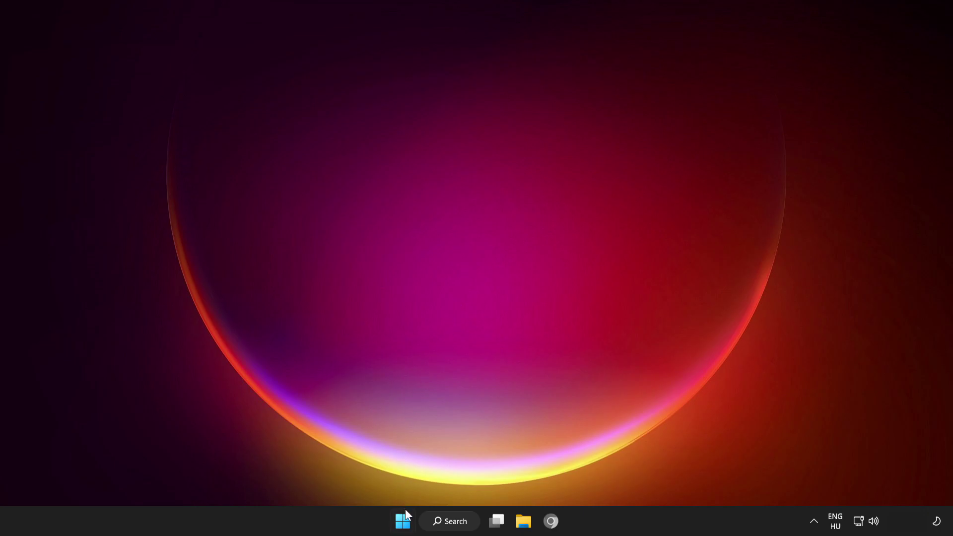
# Step: Open Task Manager from the Start button's Win+X menu
pyautogui.rightClick(404, 525)
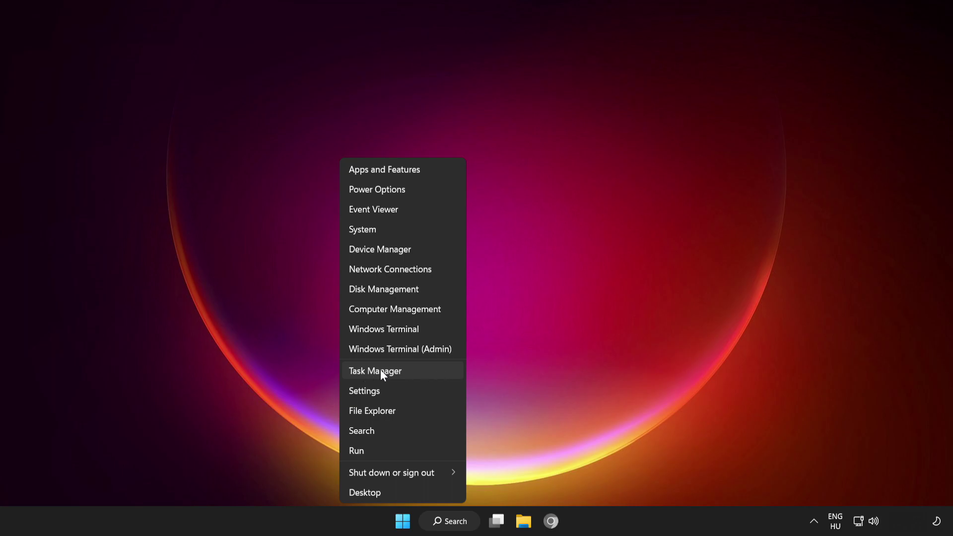
pyautogui.click(433, 372)
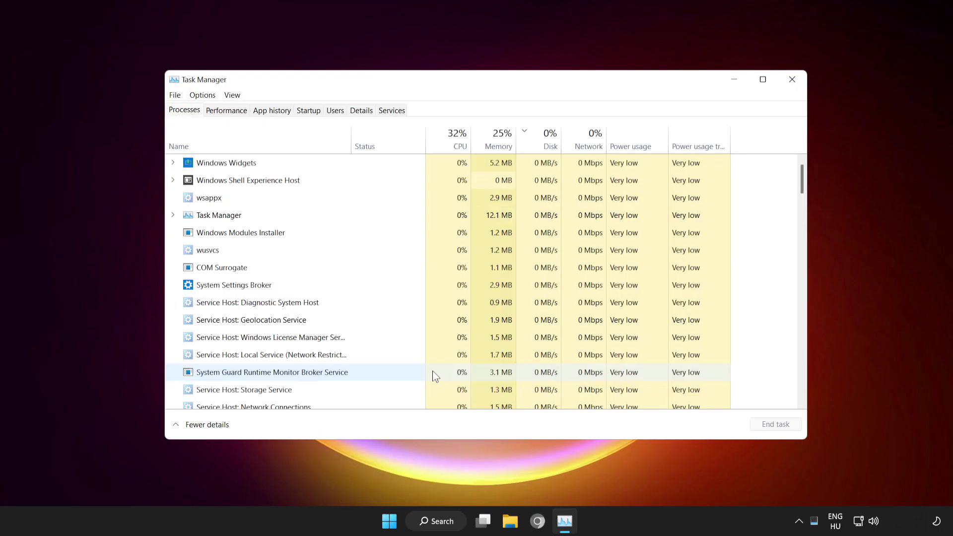
# Step: Disable Cortana, Microsoft Edge, Phone Link and Terminal in the Startup apps list
pyautogui.click(307, 114)
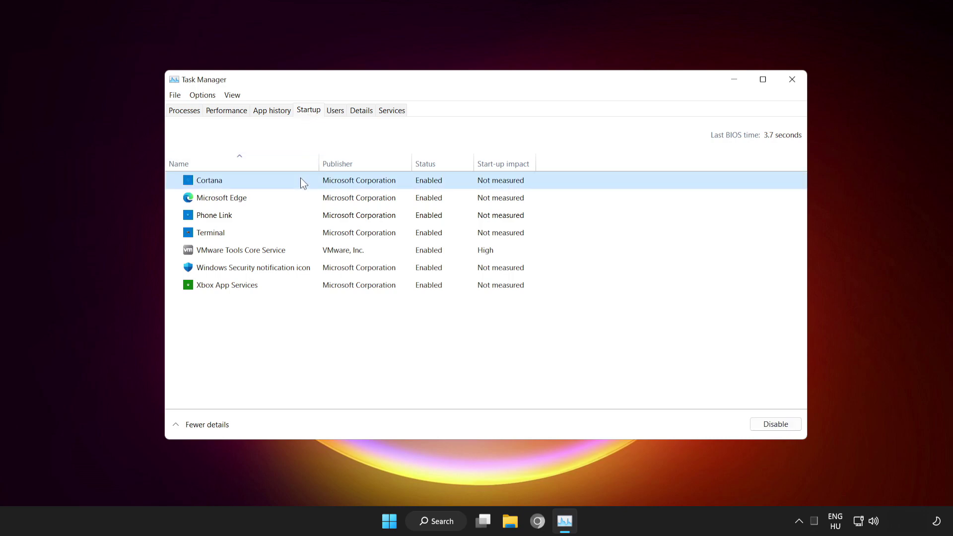
pyautogui.click(776, 425)
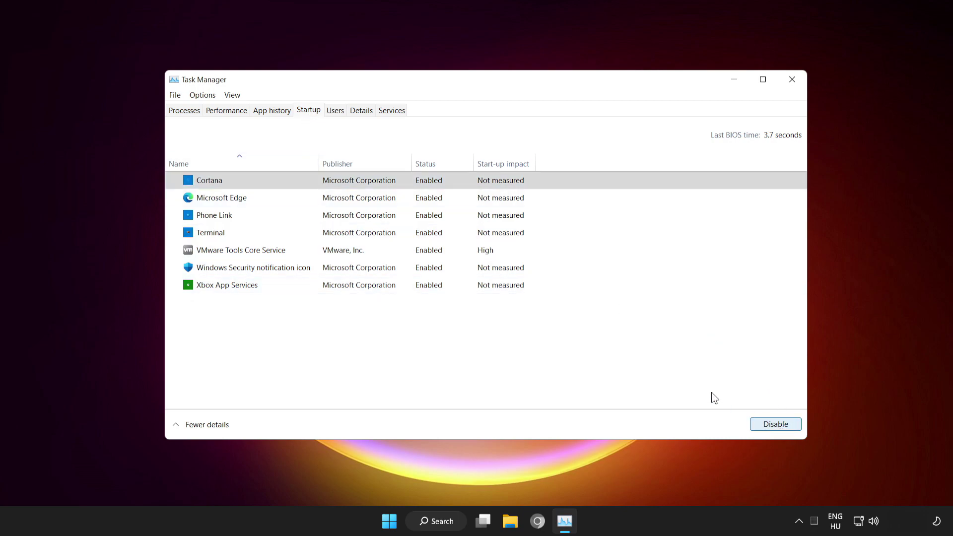
pyautogui.click(279, 198)
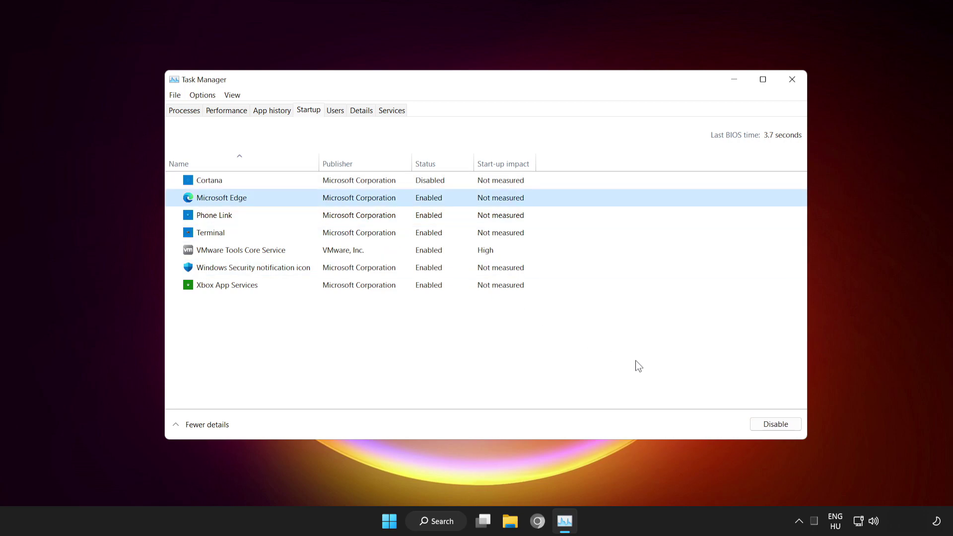
pyautogui.click(778, 425)
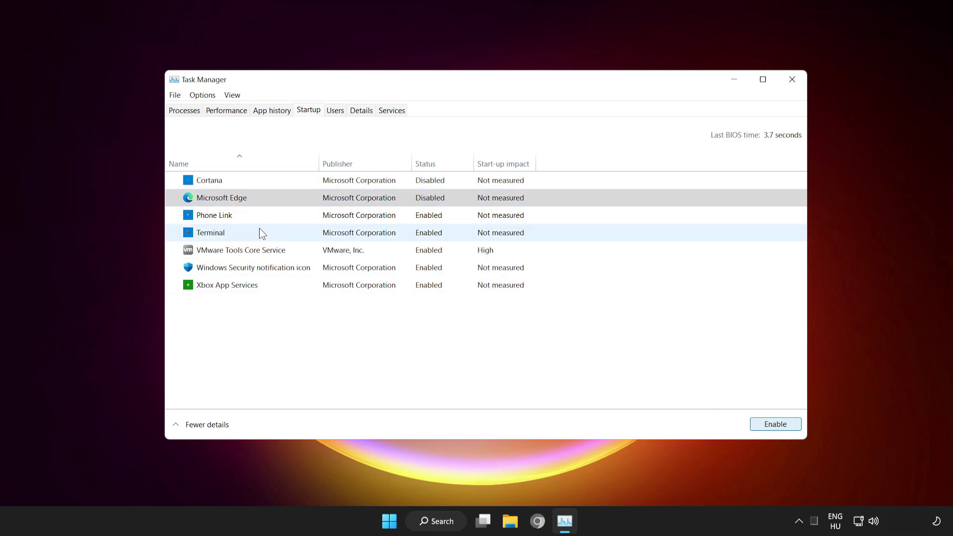
pyautogui.click(259, 217)
pyautogui.click(770, 425)
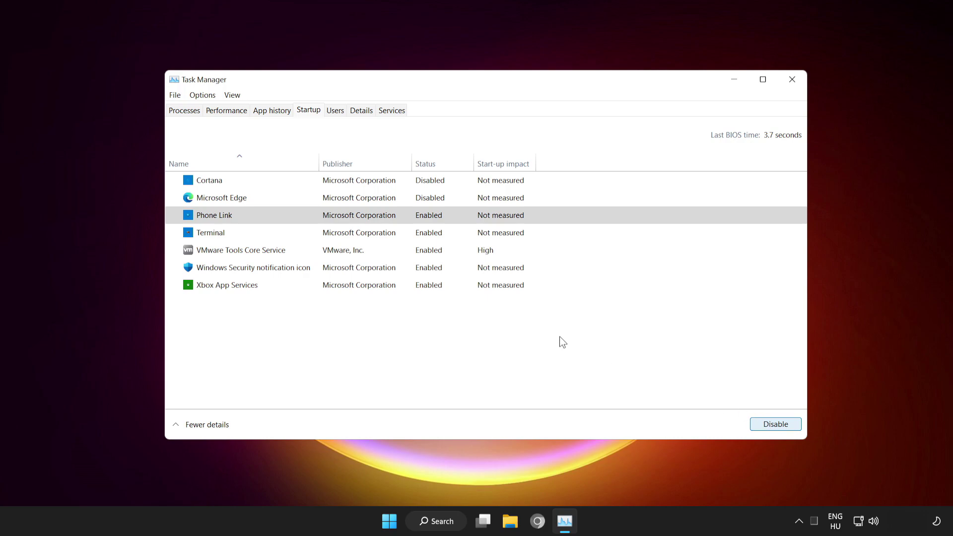
pyautogui.click(283, 236)
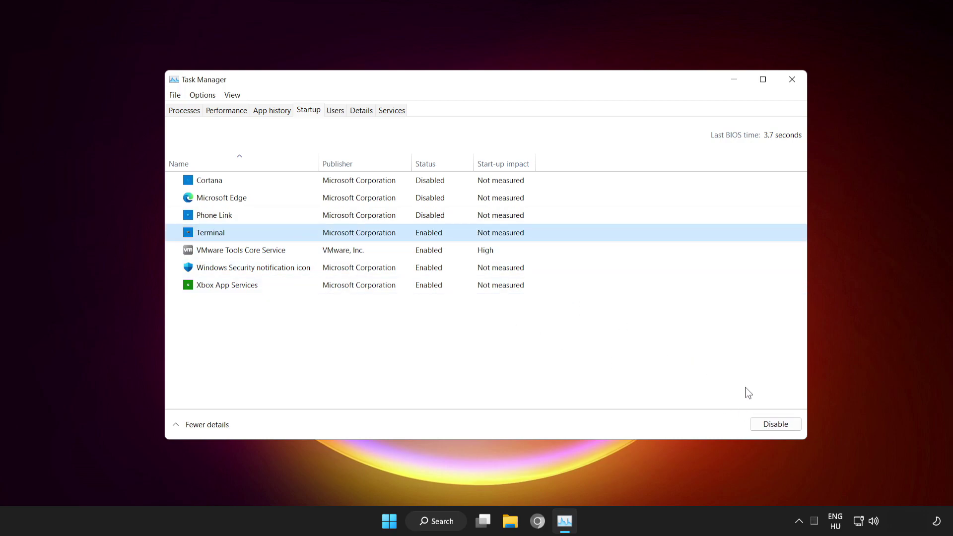
pyautogui.click(780, 424)
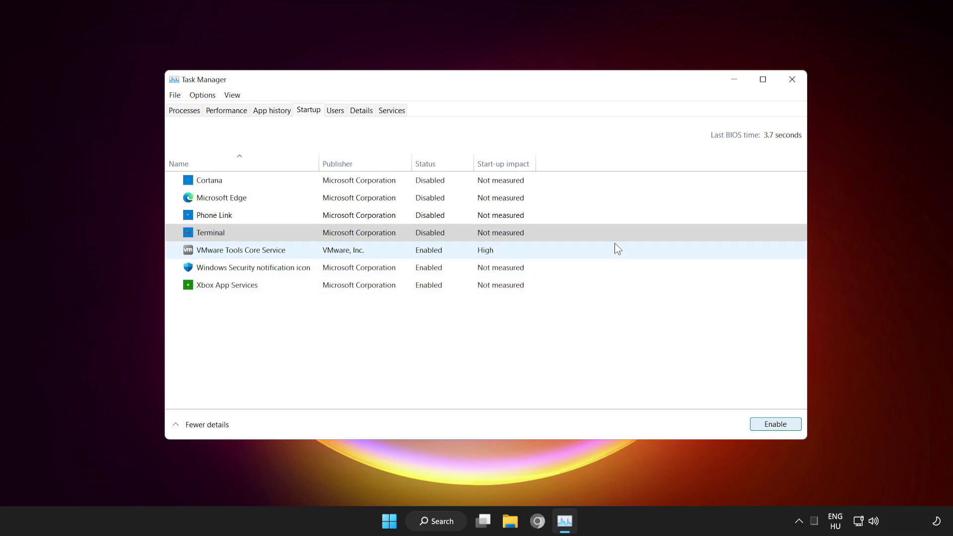
# Step: Close Task Manager and bring up the Start menu's power options to restart
pyautogui.click(791, 82)
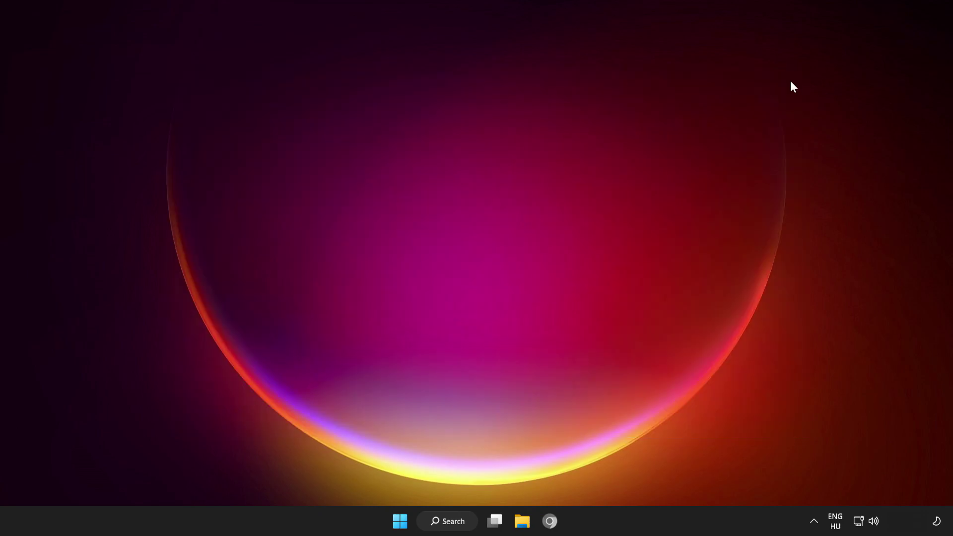
pyautogui.click(407, 519)
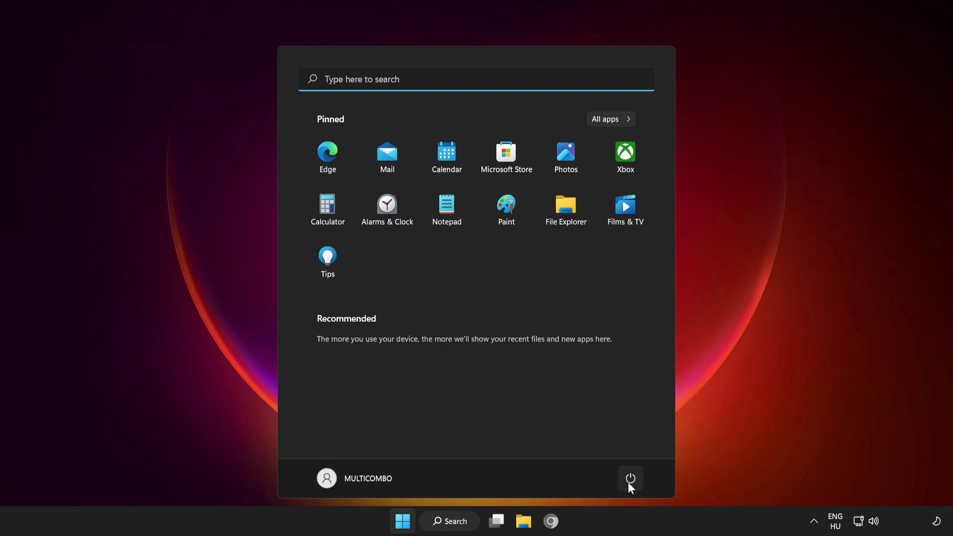
pyautogui.click(629, 480)
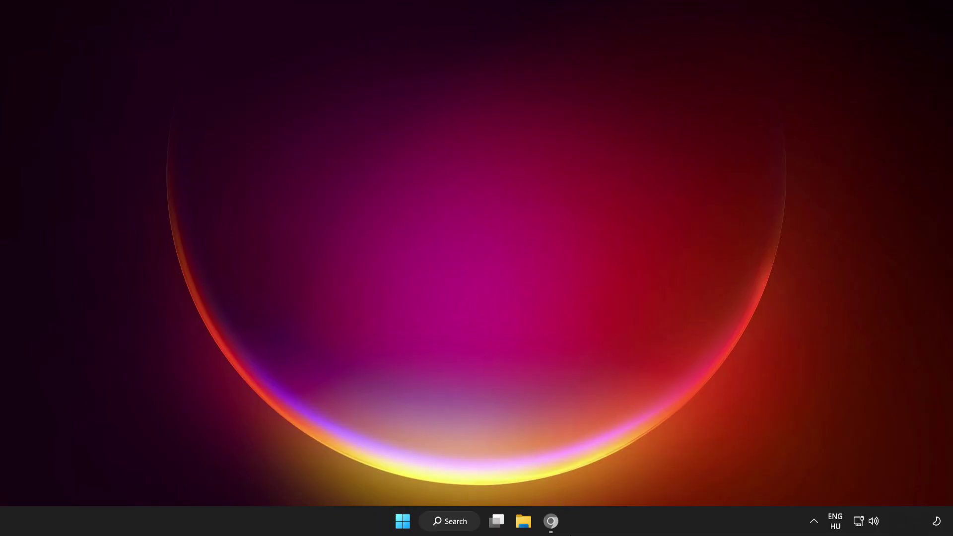
# Step: Download dxwebsetup.exe from the DirectX End-User Runtime page in Chrome and run it
pyautogui.click(551, 522)
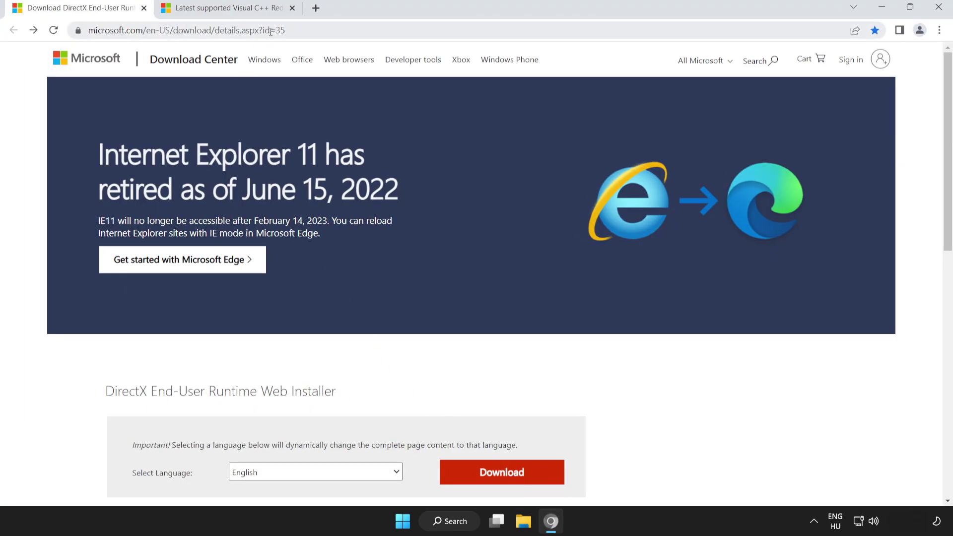
pyautogui.click(392, 28)
pyautogui.click(393, 28)
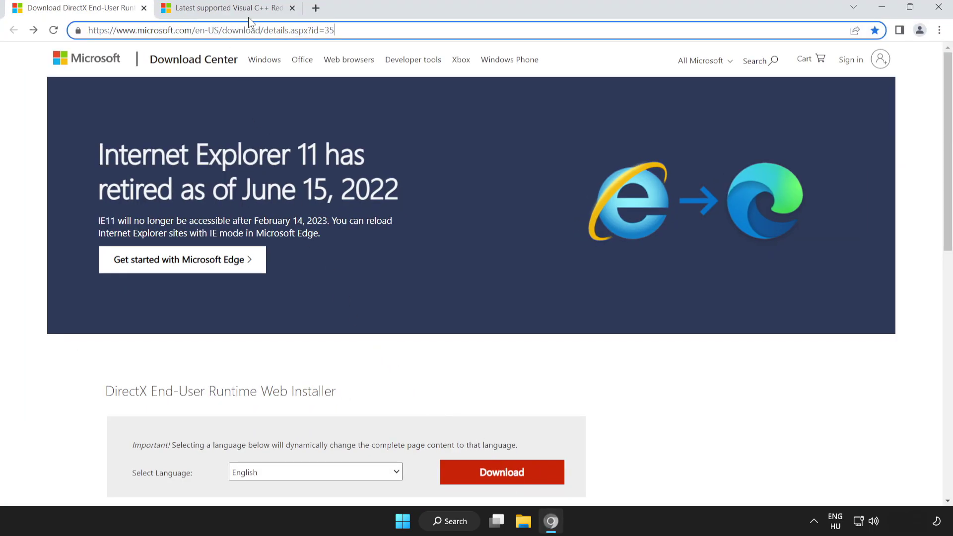
pyautogui.click(38, 158)
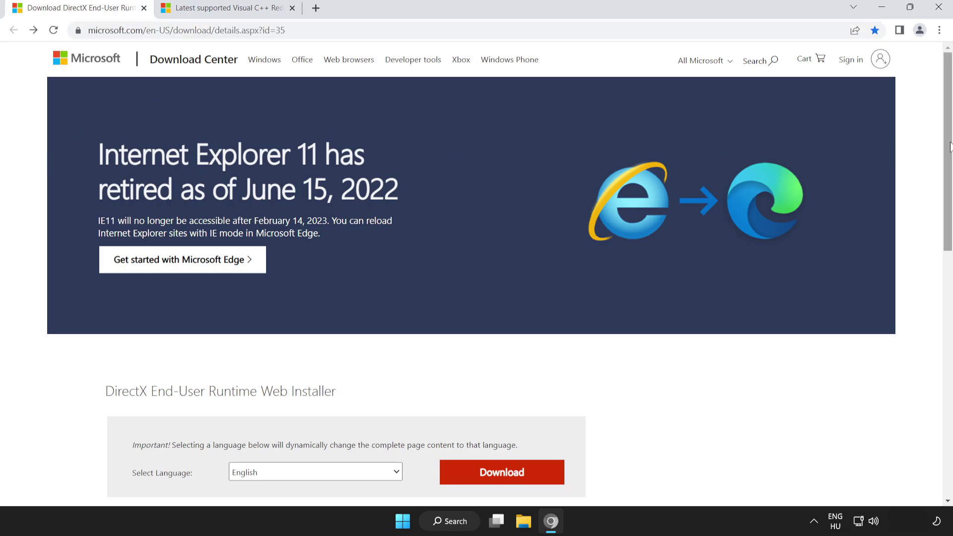
pyautogui.moveTo(949, 147); pyautogui.dragTo(947, 223)
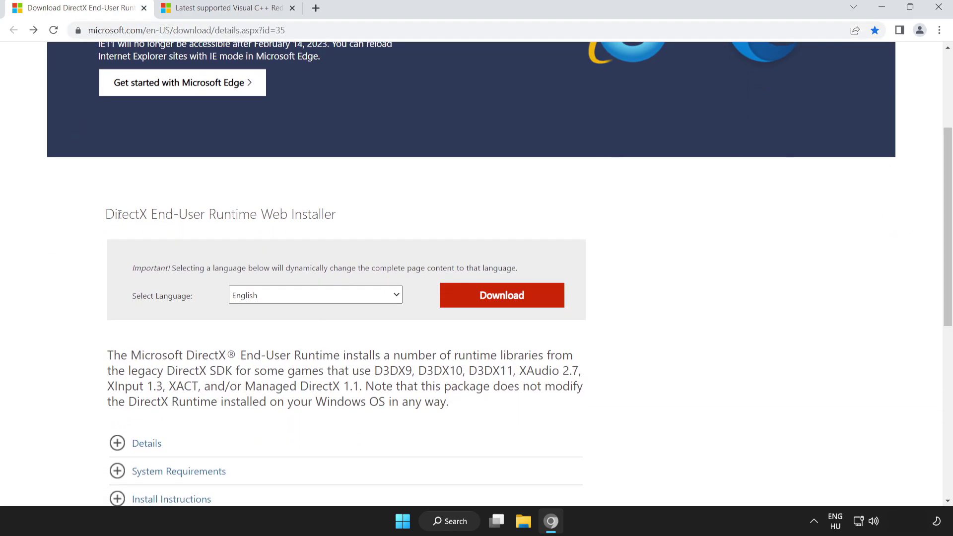
pyautogui.moveTo(120, 214); pyautogui.dragTo(397, 216)
pyautogui.click(424, 217)
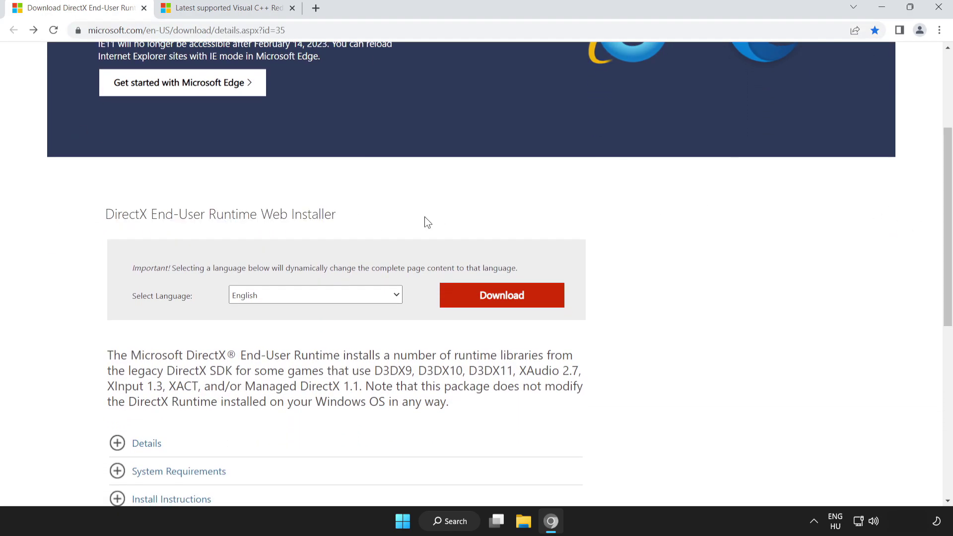
pyautogui.click(479, 300)
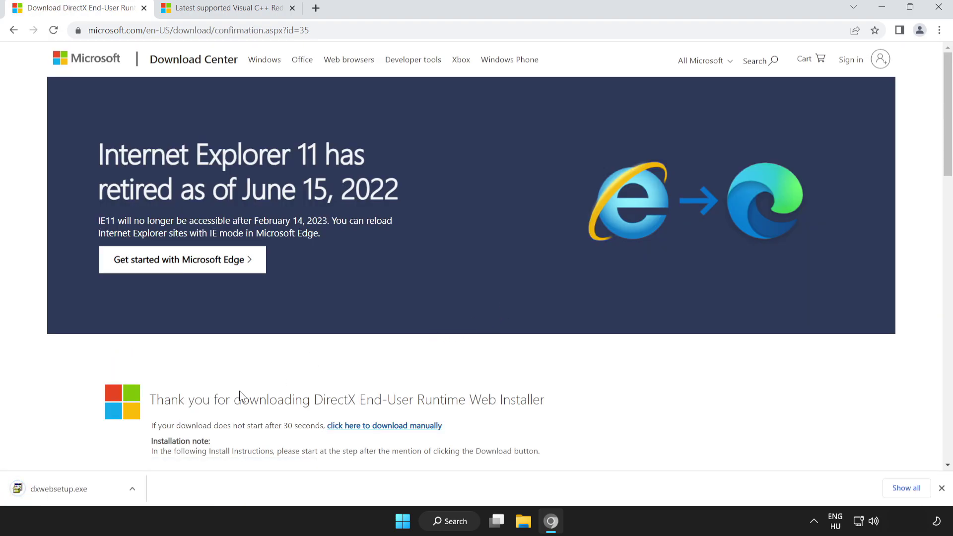
pyautogui.click(83, 491)
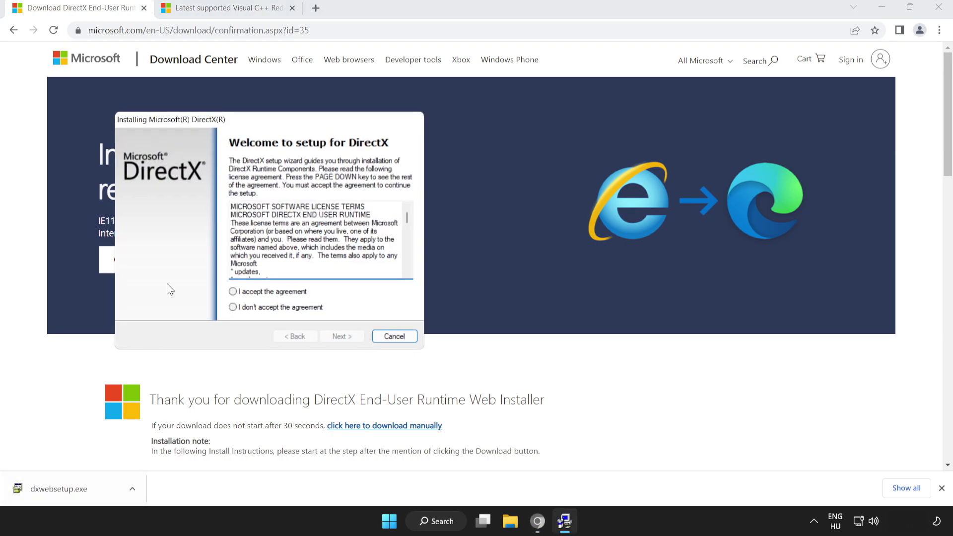
# Step: Accept the DirectX licence, leave the Bing Bar unchecked, and run setup through to Finish
pyautogui.moveTo(240, 122); pyautogui.dragTo(436, 160)
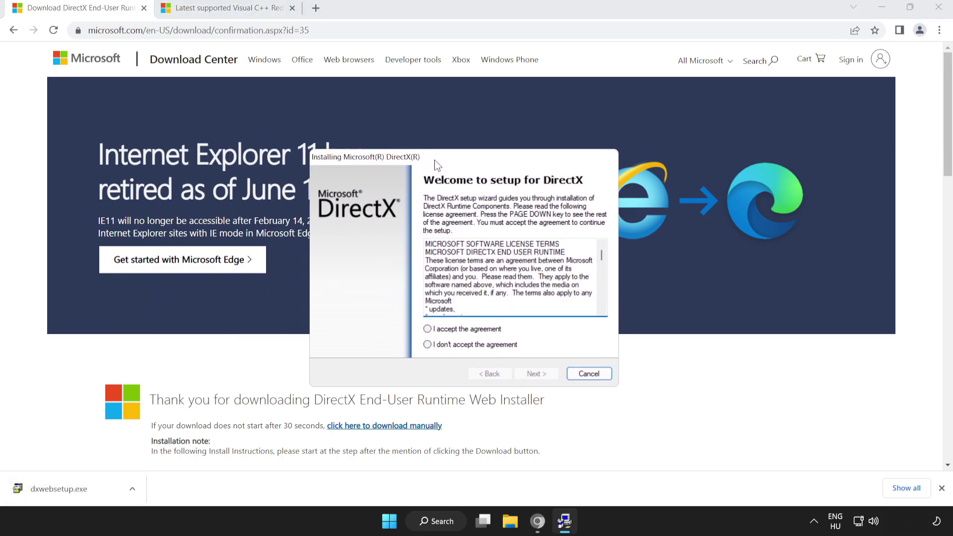
pyautogui.moveTo(603, 257); pyautogui.dragTo(601, 313)
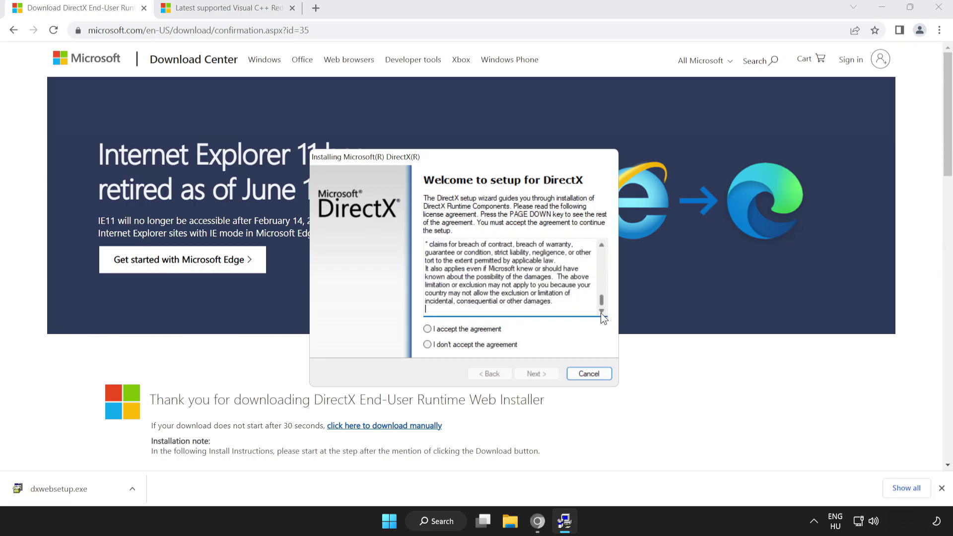
pyautogui.click(428, 329)
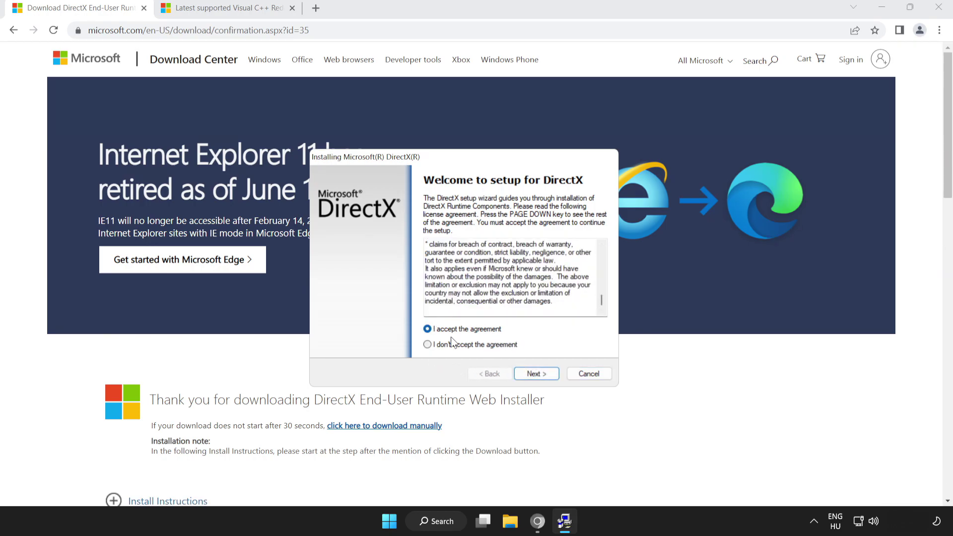
pyautogui.click(531, 374)
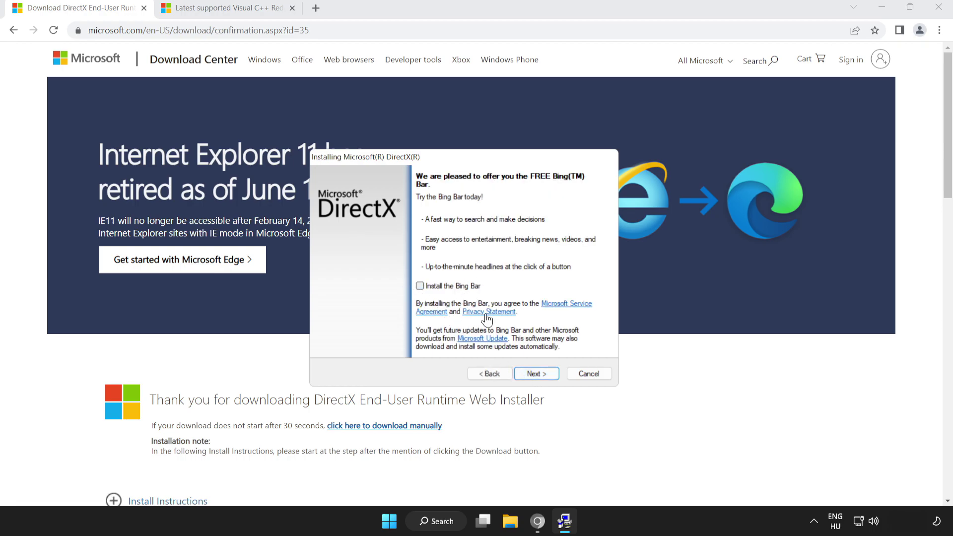
pyautogui.click(535, 374)
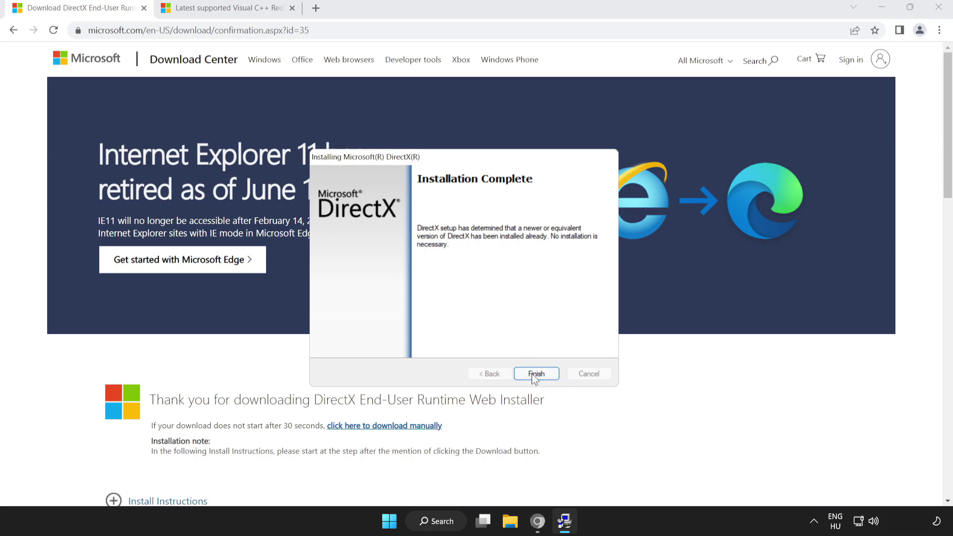
pyautogui.click(536, 374)
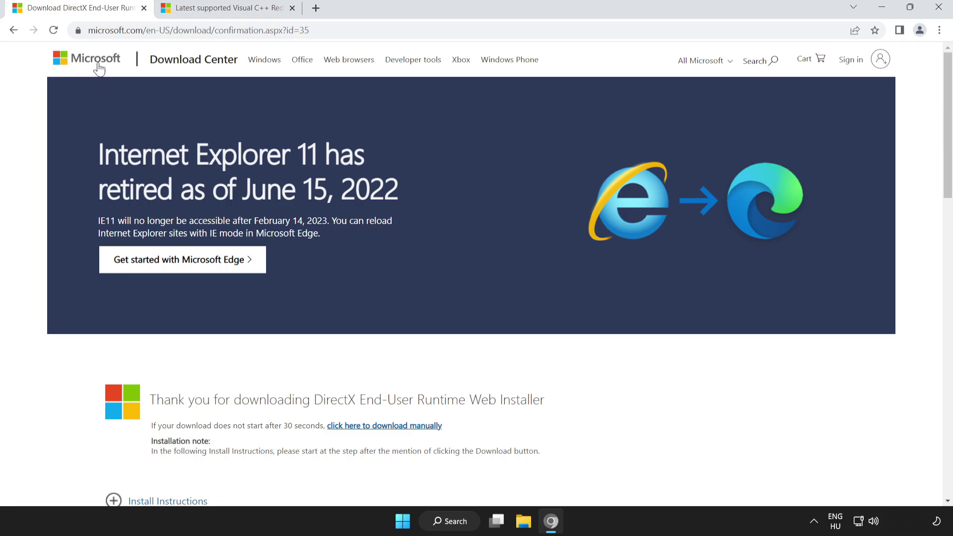
# Step: Close the DirectX tab and scroll to the Visual Studio 2015–2022 redistributables table
pyautogui.click(144, 8)
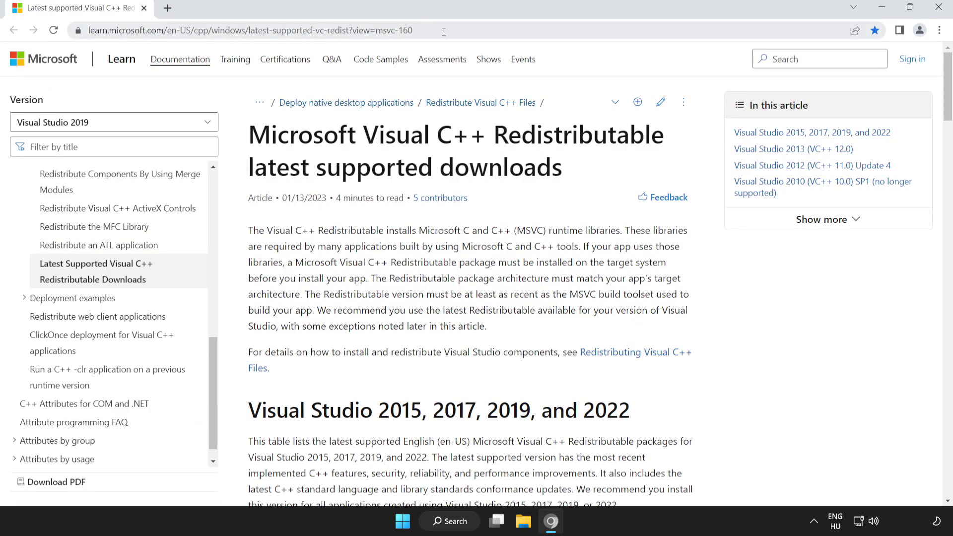
pyautogui.moveTo(416, 31); pyautogui.dragTo(77, 31)
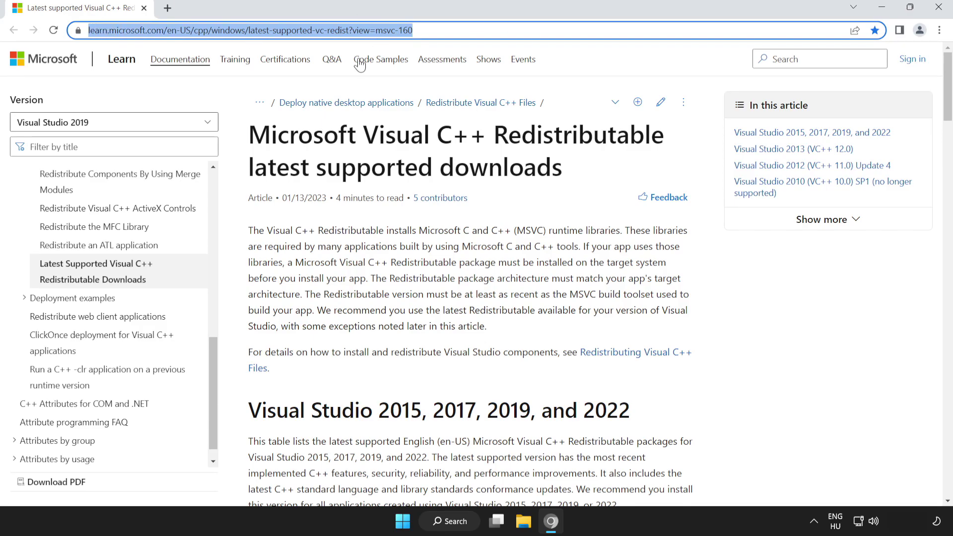
pyautogui.click(225, 134)
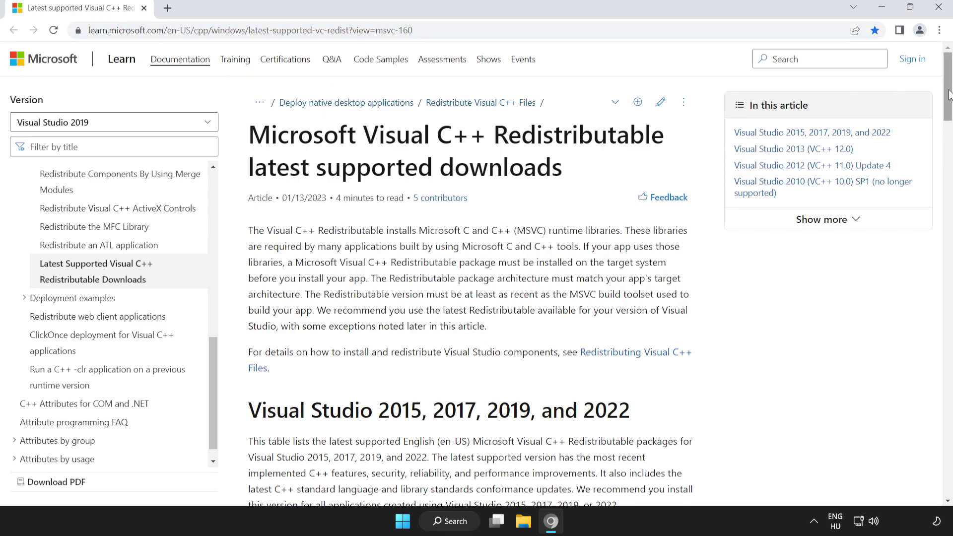
pyautogui.moveTo(948, 97); pyautogui.dragTo(950, 142)
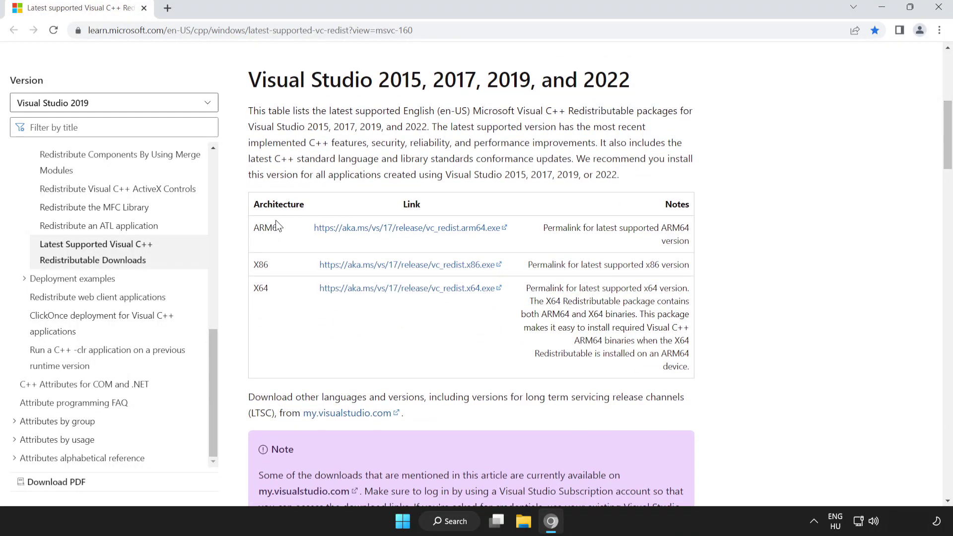
pyautogui.moveTo(253, 227)
pyautogui.mouseDown()
pyautogui.moveTo(376, 286)
pyautogui.moveTo(546, 301)
pyautogui.mouseUp()
pyautogui.click(472, 278)
# Step: Download the ARM64, x86 and x64 vc_redist installers
pyautogui.click(390, 231)
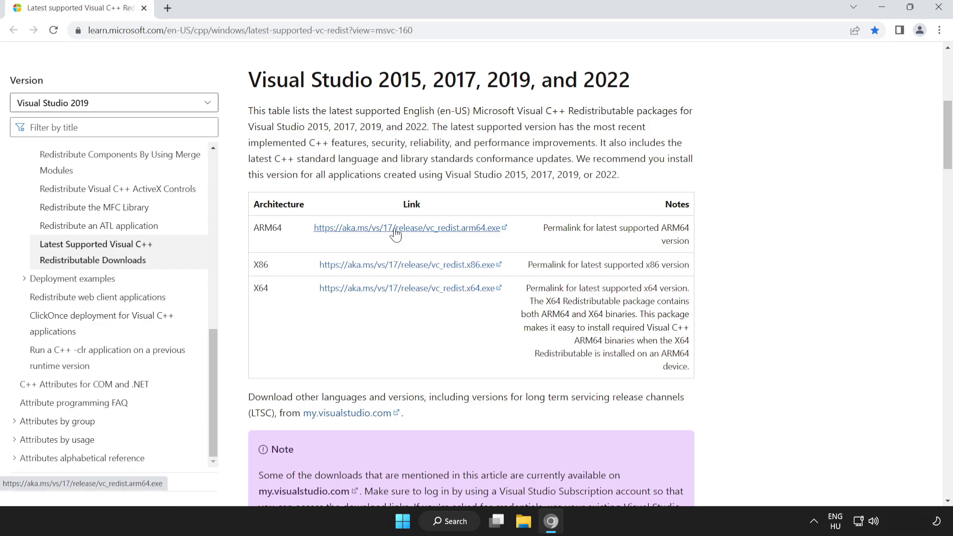
pyautogui.click(414, 266)
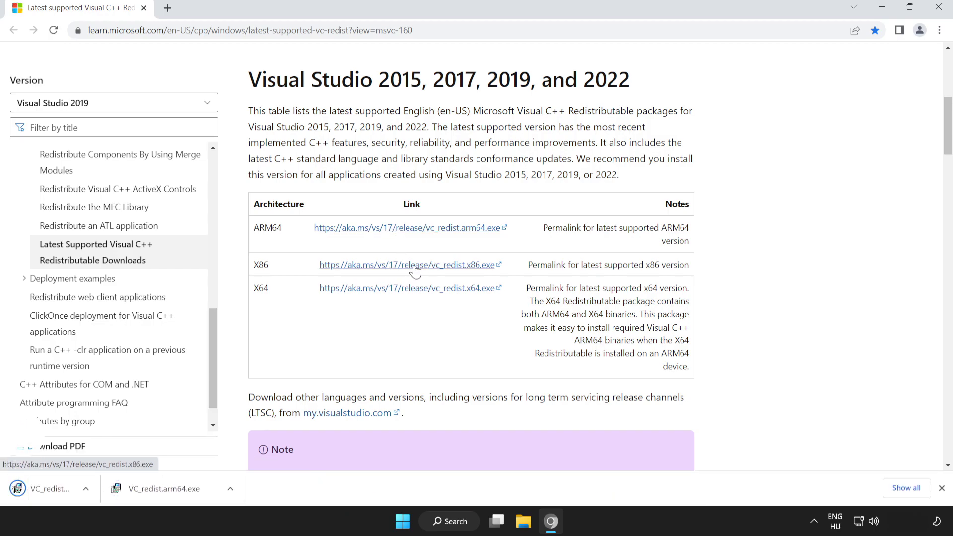
pyautogui.click(410, 292)
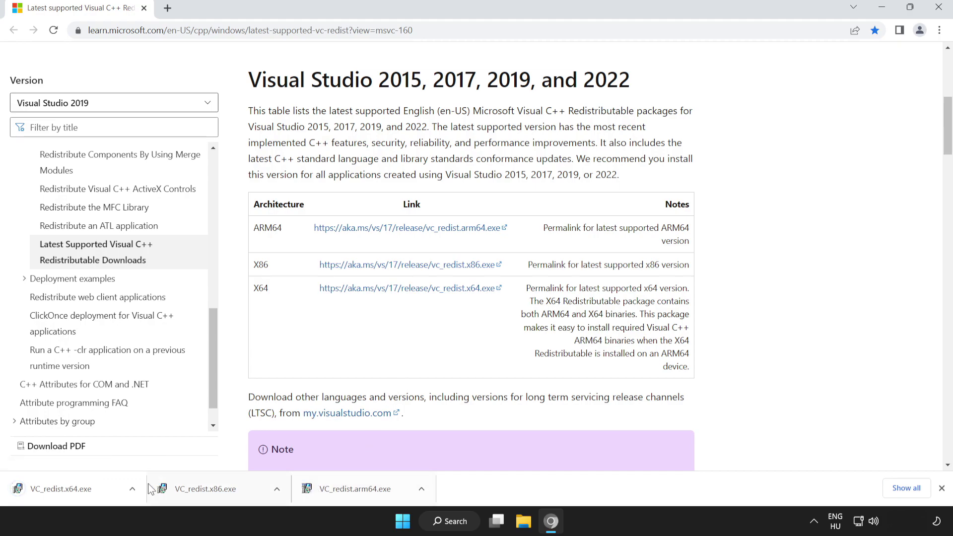
# Step: Try installing the ARM64 Visual C++ redistributable and dismiss its failed setup
pyautogui.click(365, 489)
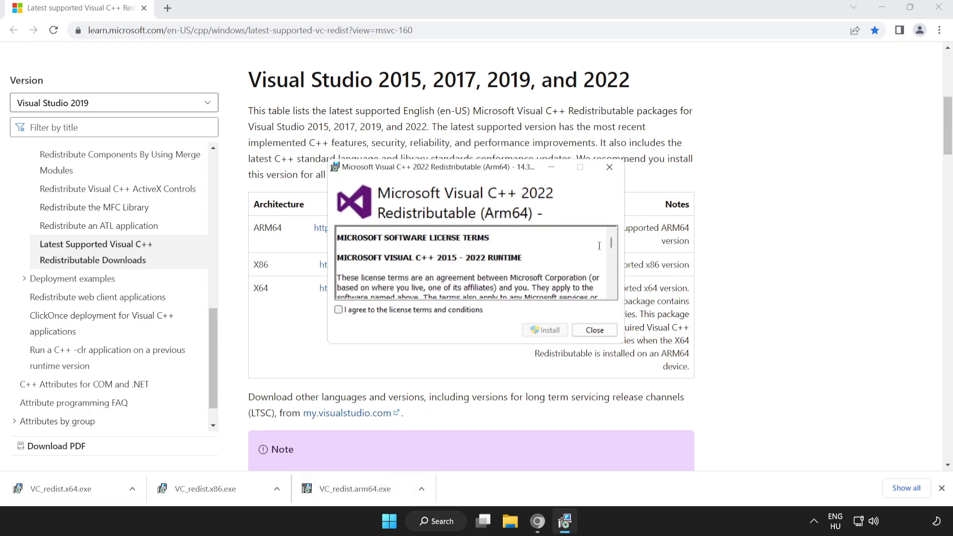
pyautogui.moveTo(611, 243); pyautogui.dragTo(612, 283)
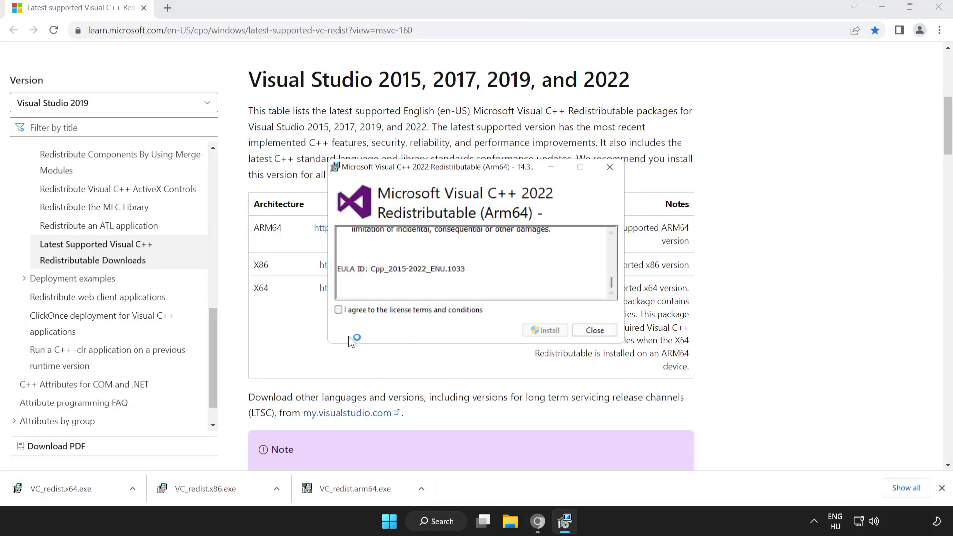
pyautogui.click(339, 310)
pyautogui.click(543, 330)
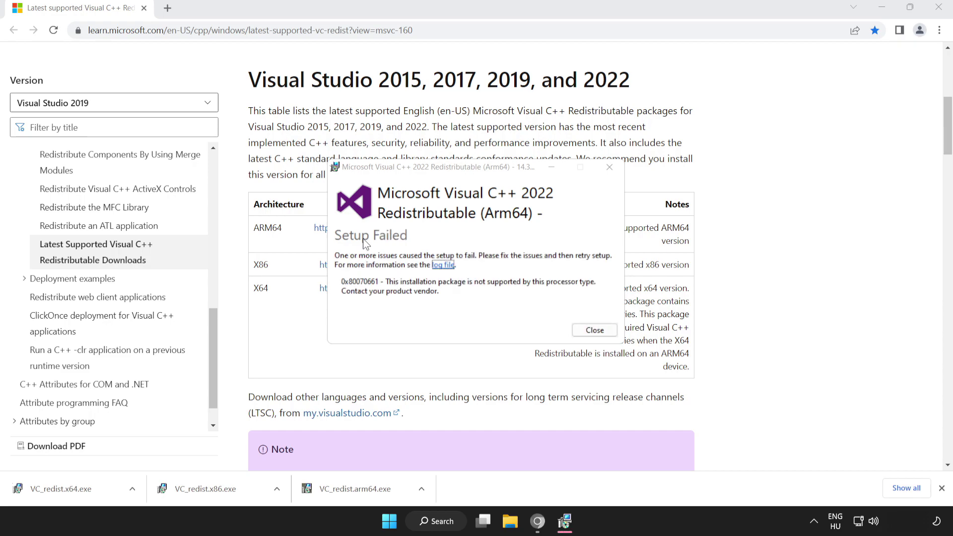
pyautogui.click(589, 330)
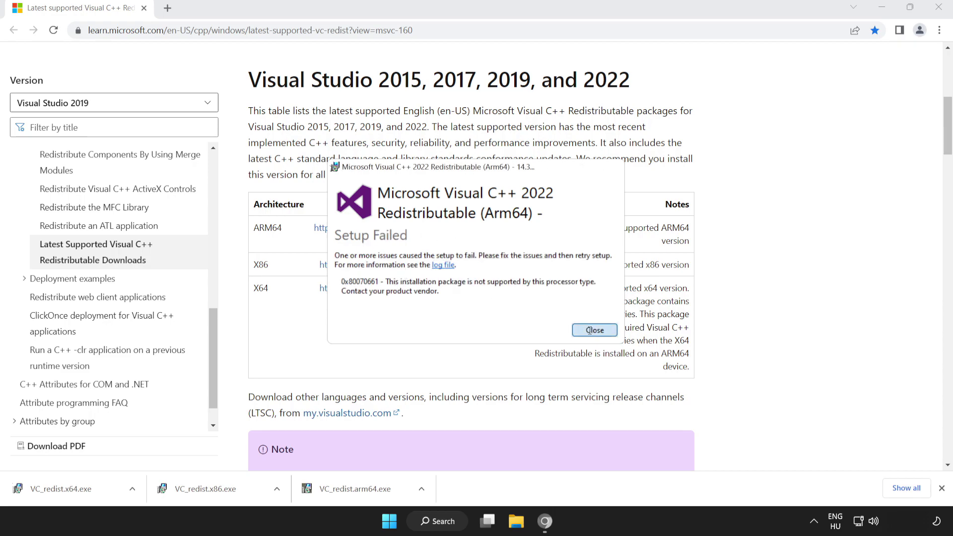
# Step: Install the x86 and x64 Visual C++ 2015-2022 redistributables, closing each without restarting
pyautogui.click(223, 490)
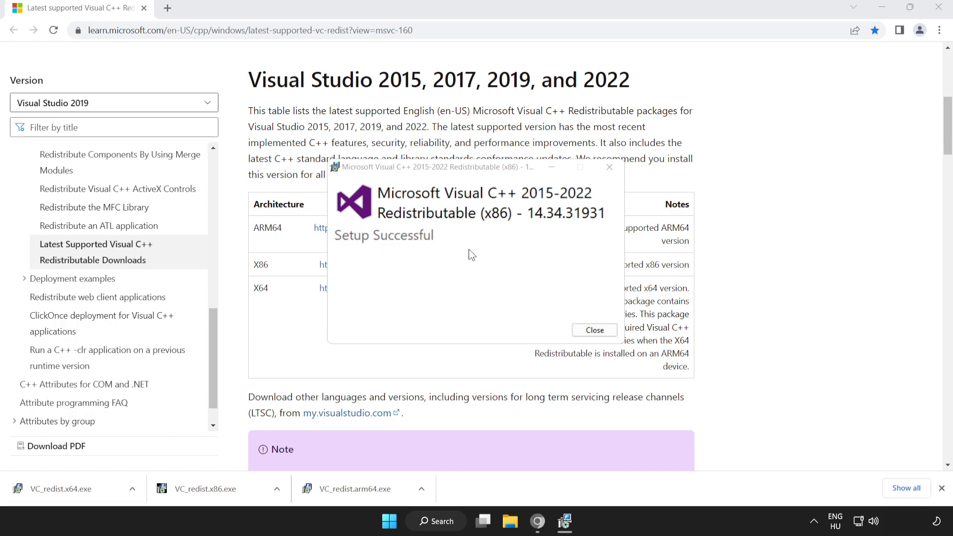
pyautogui.click(598, 337)
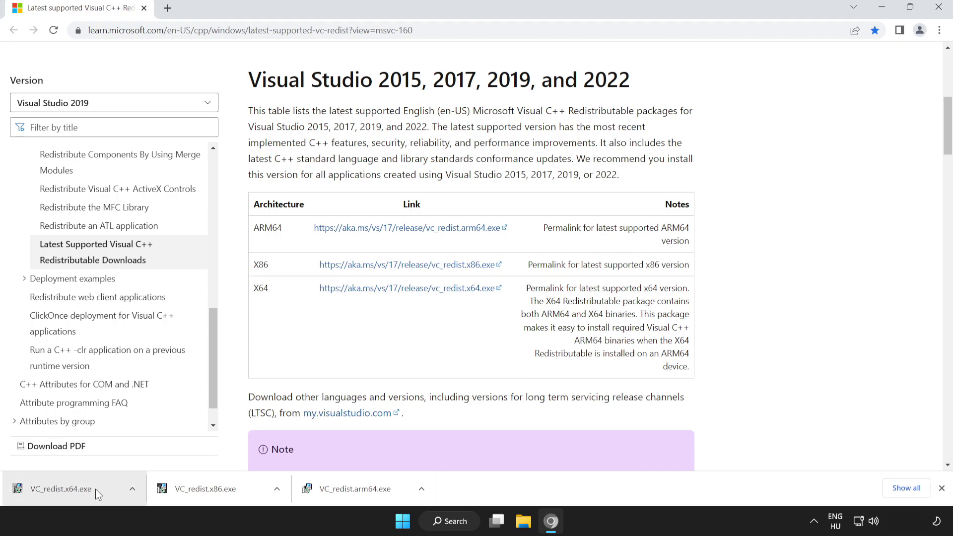
pyautogui.click(82, 490)
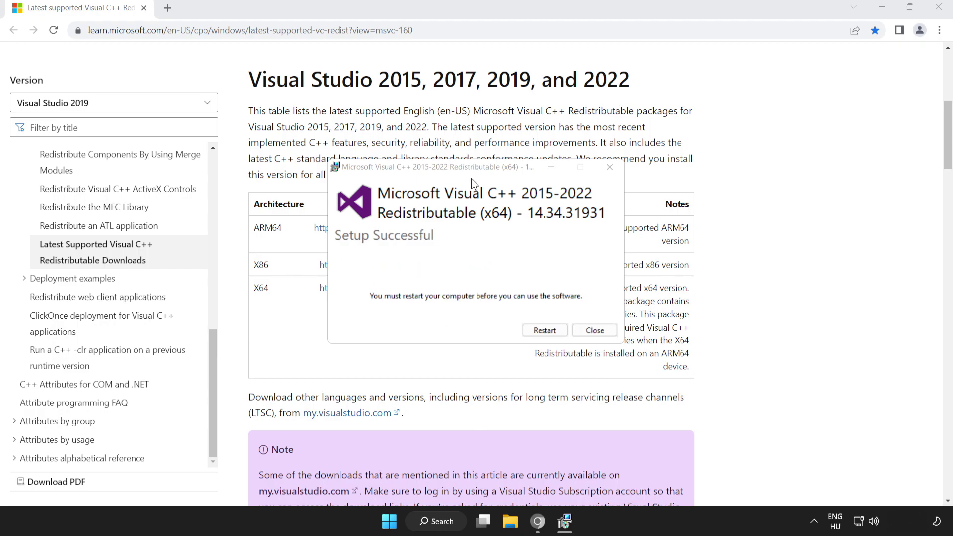
pyautogui.click(595, 331)
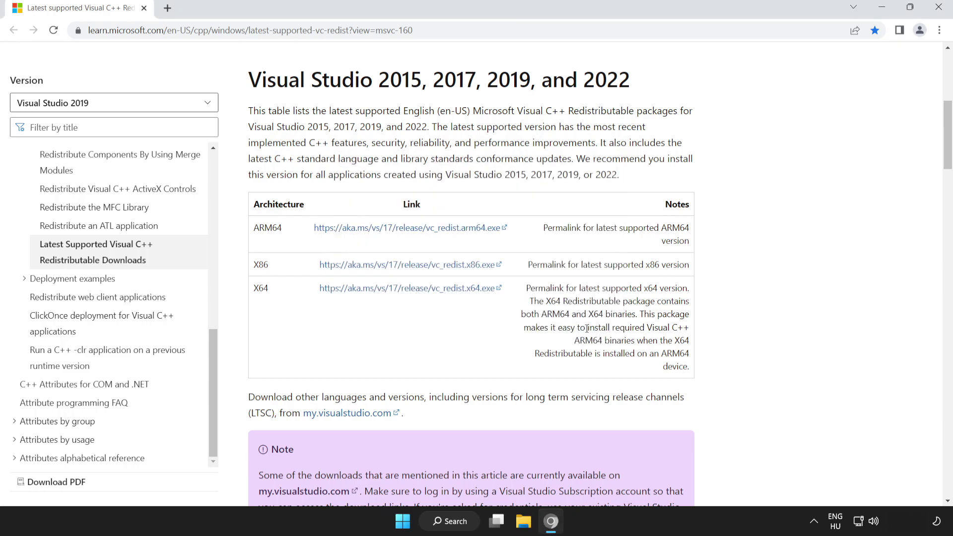
pyautogui.click(938, 10)
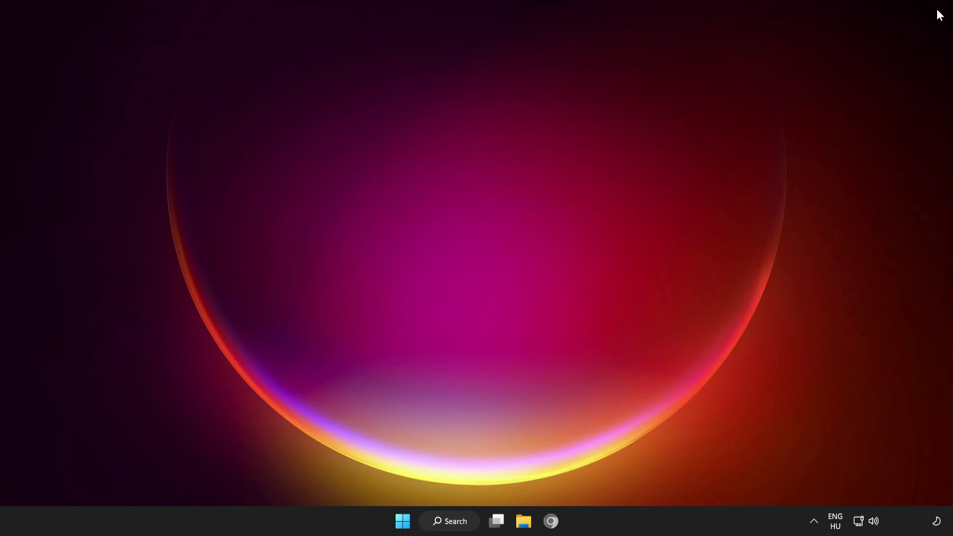
pyautogui.click(397, 512)
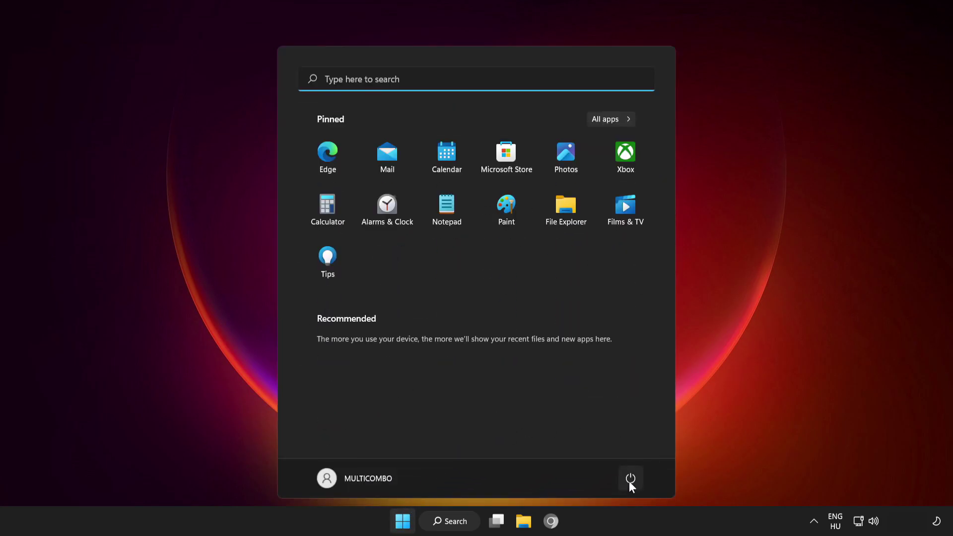
pyautogui.click(629, 479)
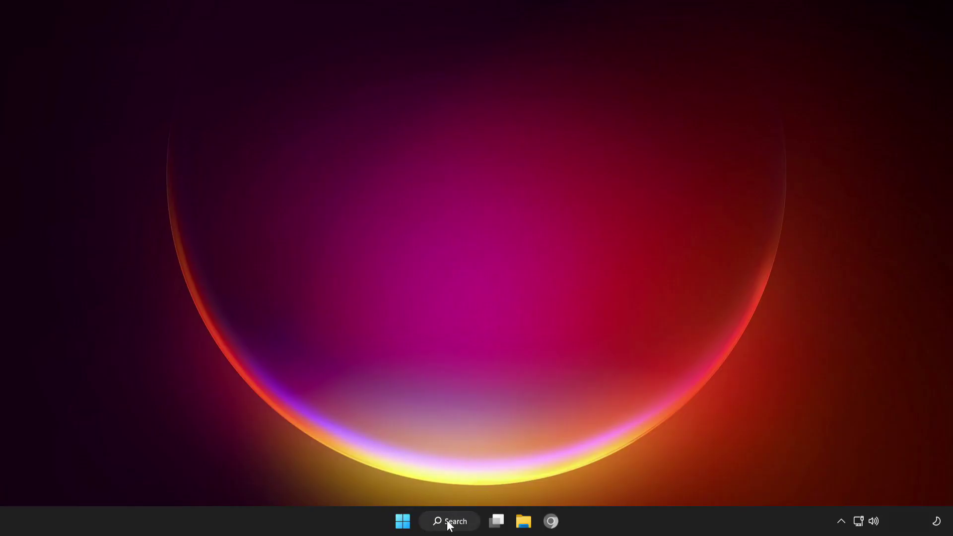
# Step: Run sfc /scannow in a Command Prompt launched as administrator
pyautogui.click(450, 520)
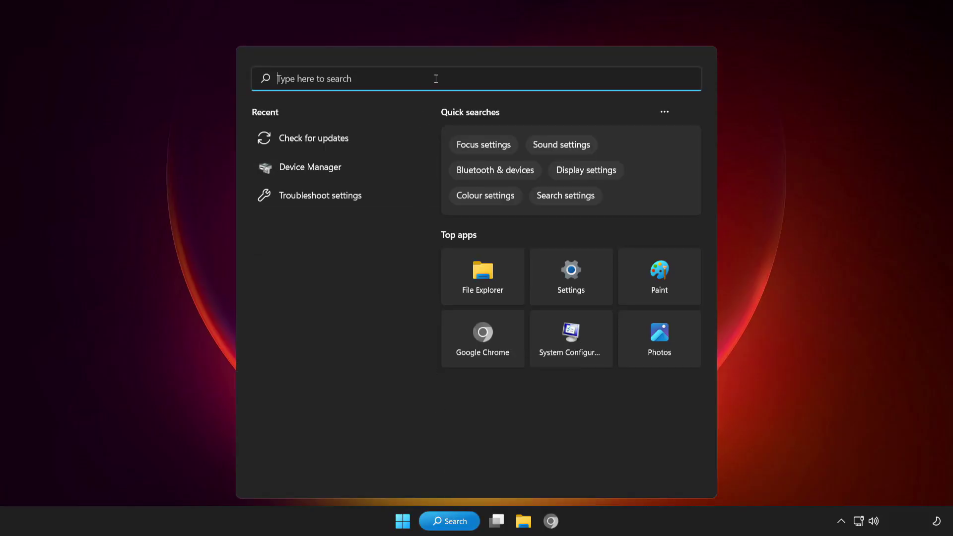
pyautogui.write('cmd')
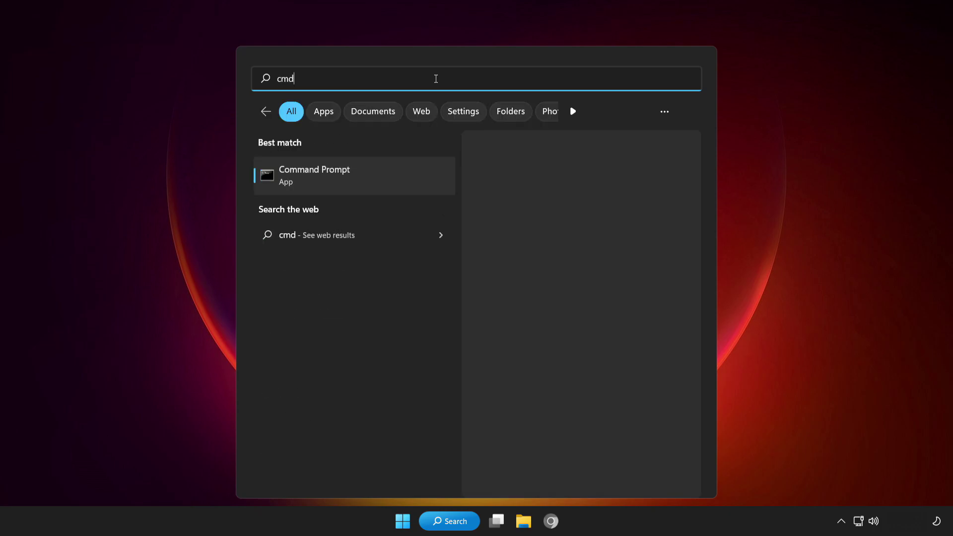
pyautogui.rightClick(377, 181)
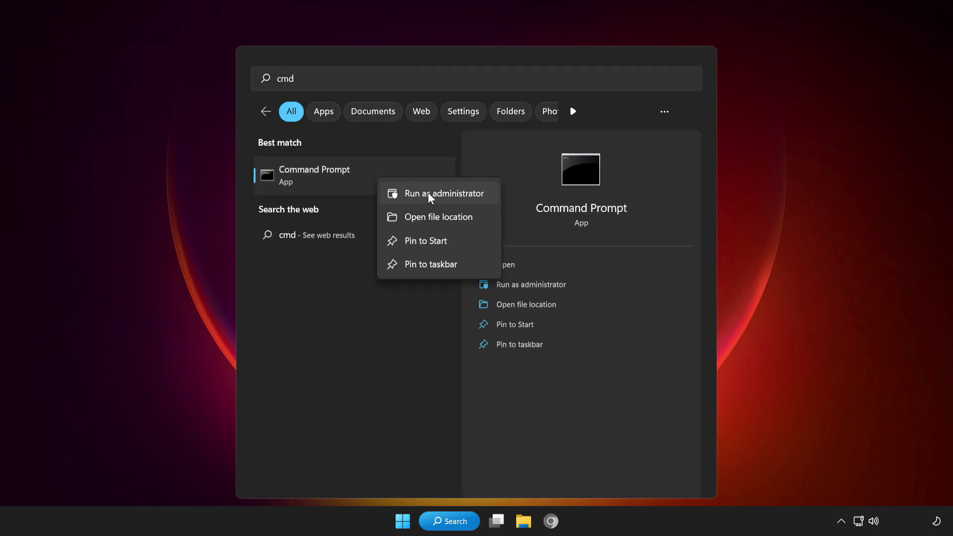
pyautogui.click(428, 194)
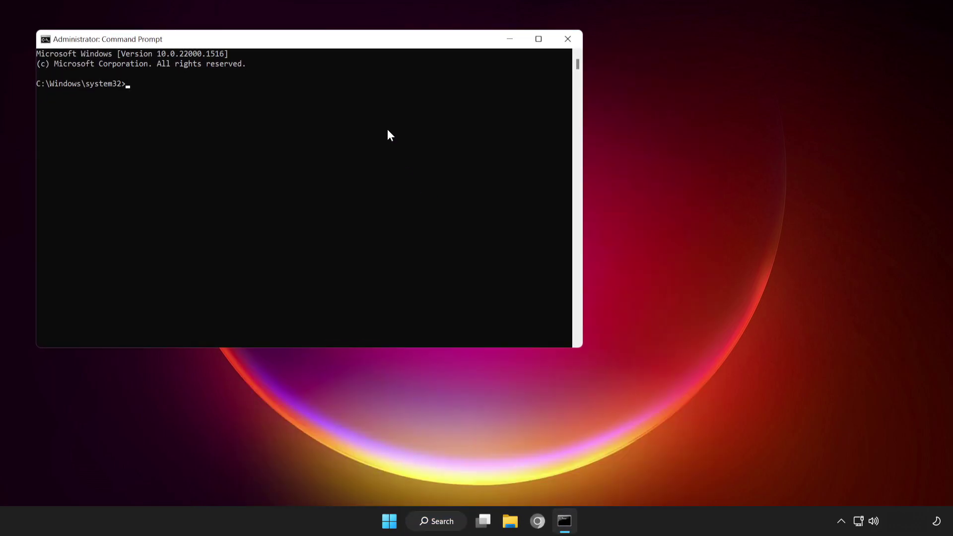
pyautogui.moveTo(349, 46); pyautogui.dragTo(521, 98)
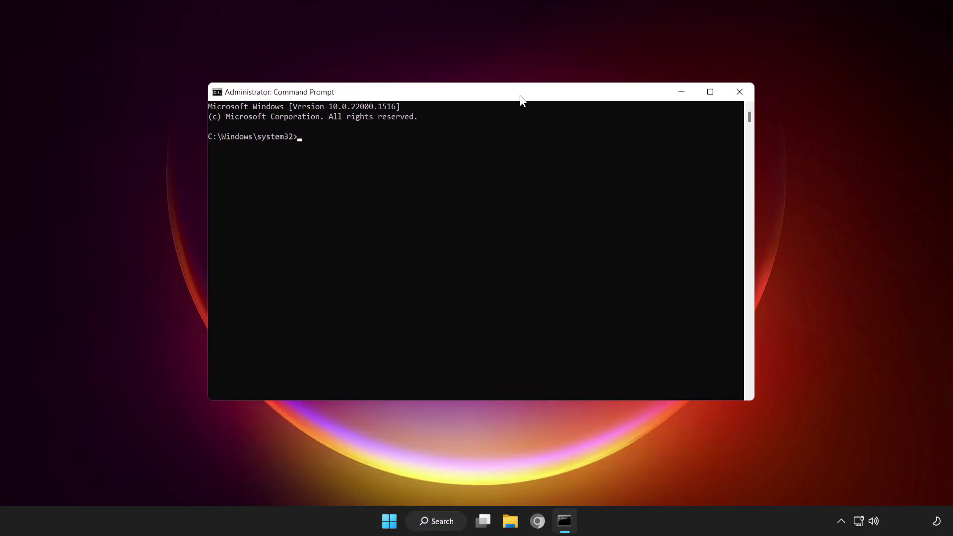
pyautogui.write('s')
pyautogui.write('fc /')
pyautogui.write('scannow')
pyautogui.press('Return')
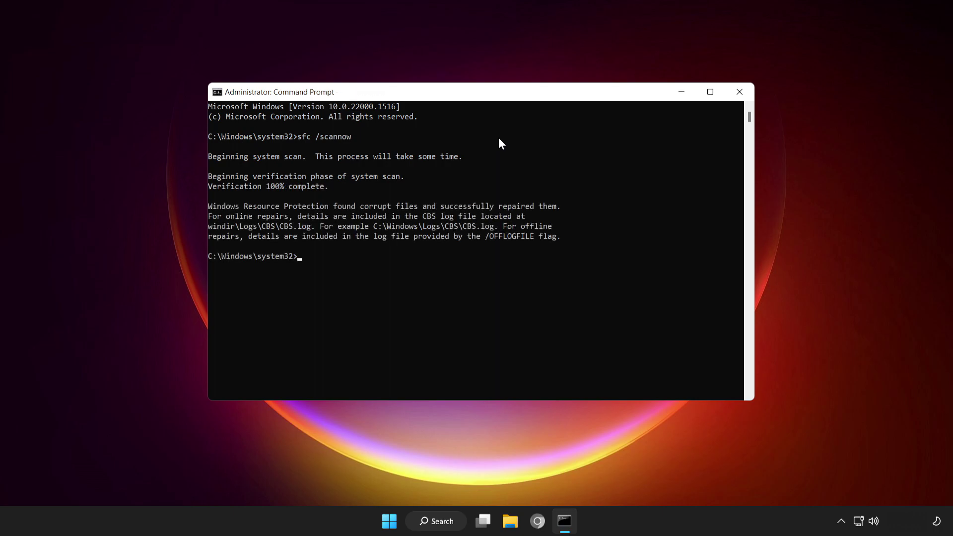
# Step: Close Command Prompt and launch the Windows Security app from search
pyautogui.click(739, 93)
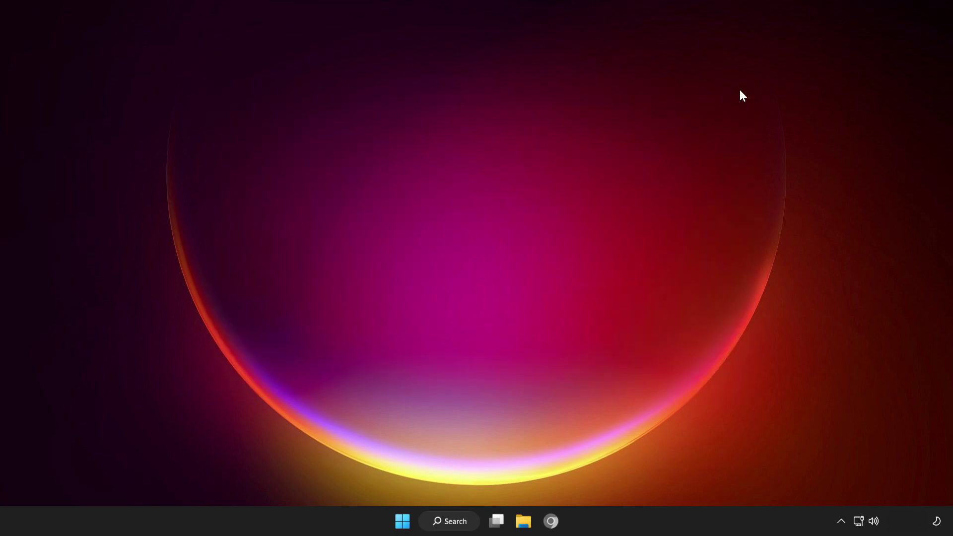
pyautogui.click(454, 522)
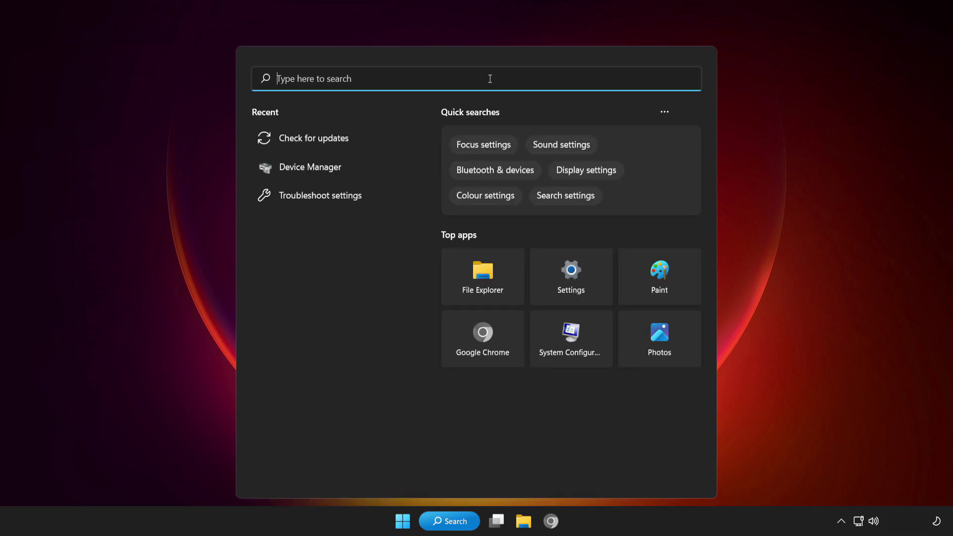
pyautogui.write('windows ')
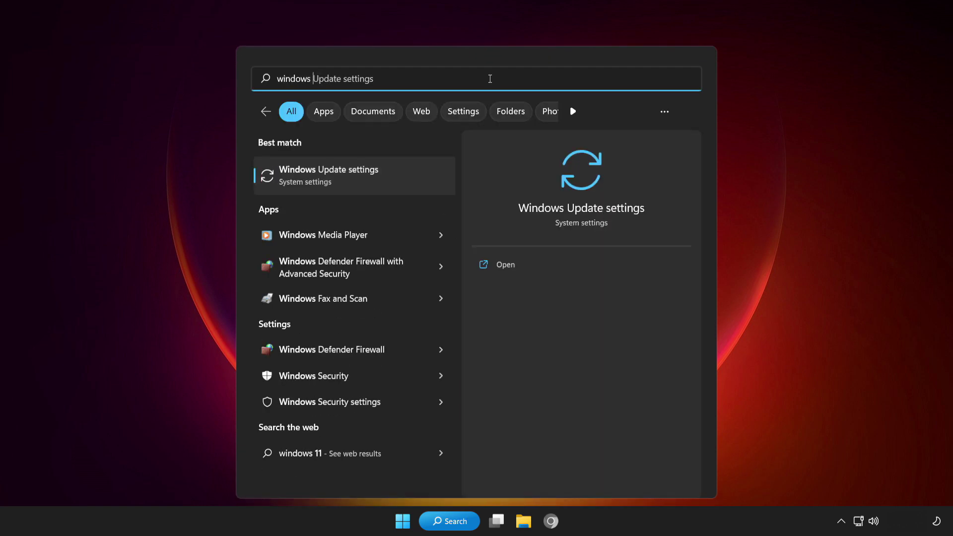
pyautogui.write('securi')
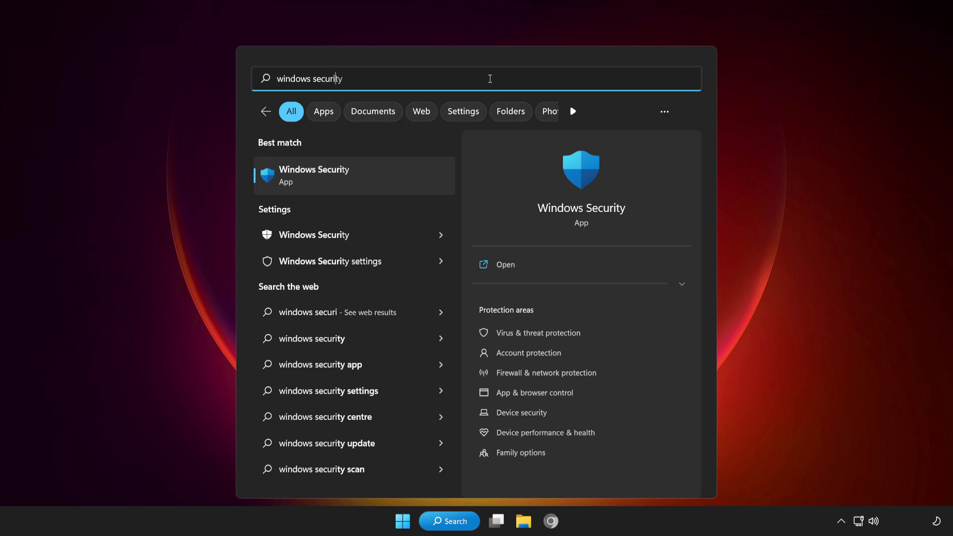
pyautogui.write('ty')
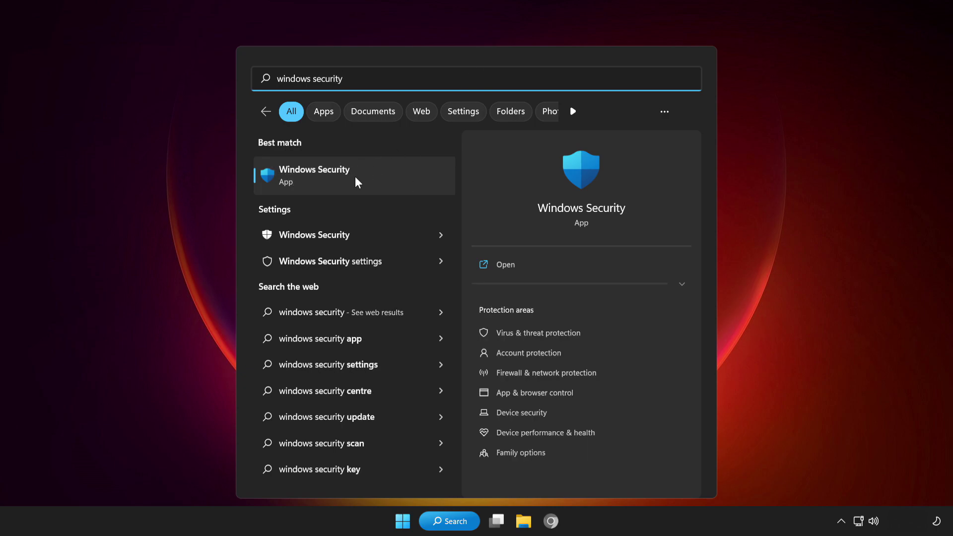
pyautogui.click(382, 172)
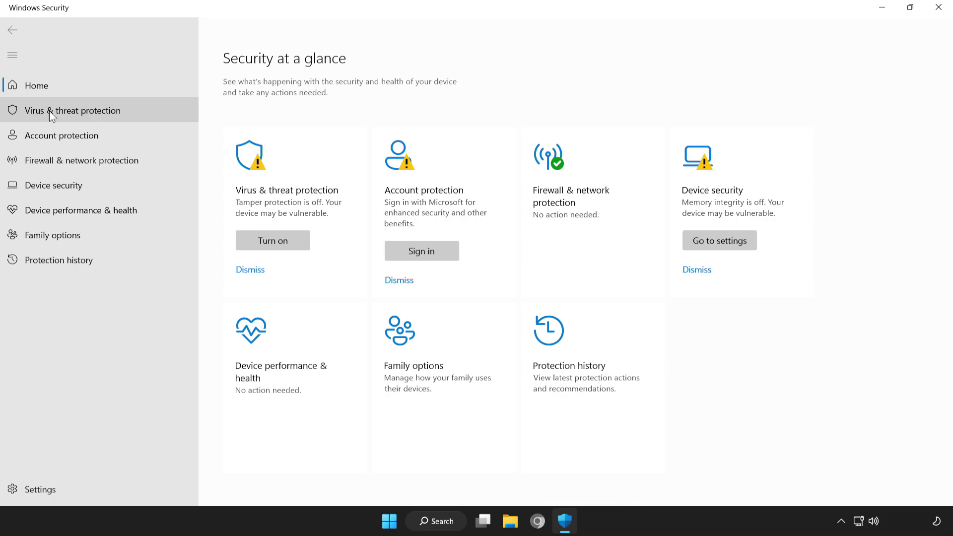
# Step: Go to Virus & threat protection settings and scroll down to Exclusions
pyautogui.click(132, 111)
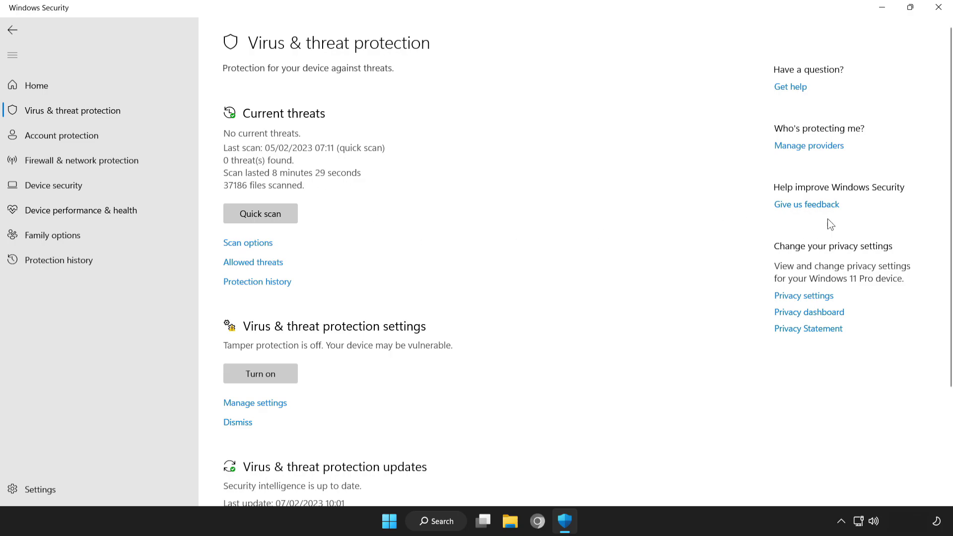
pyautogui.scroll(-1, 951, 209)
pyautogui.scroll(-3, 951, 208)
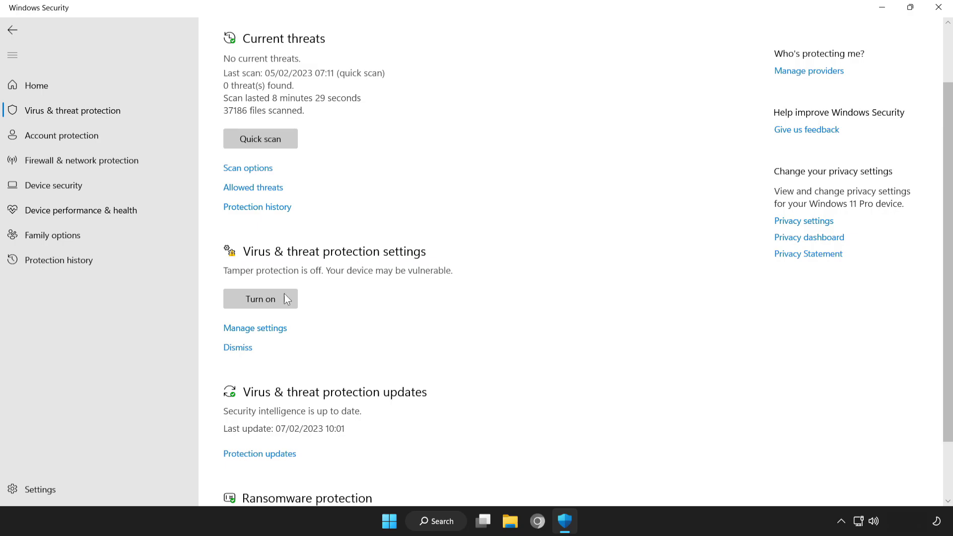
pyautogui.click(263, 329)
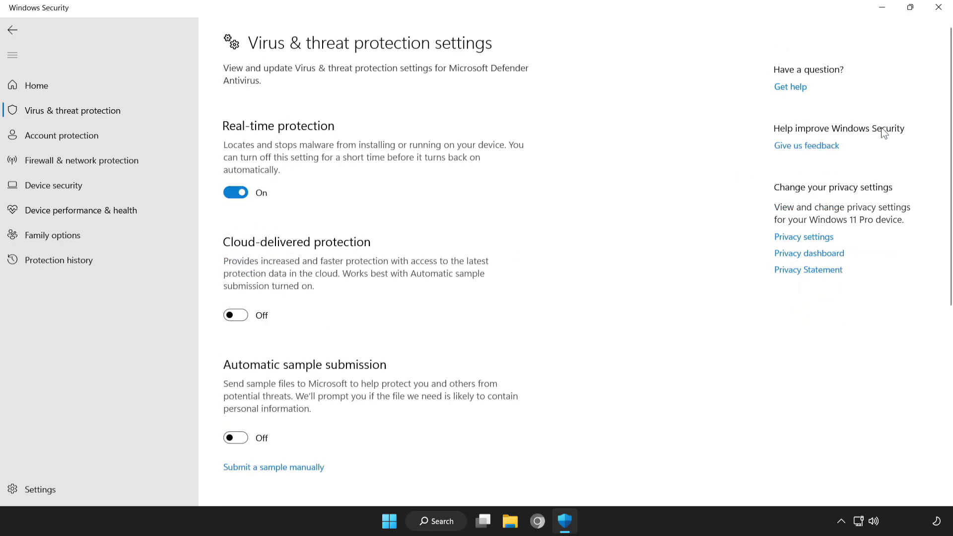
pyautogui.moveTo(949, 130); pyautogui.dragTo(949, 337)
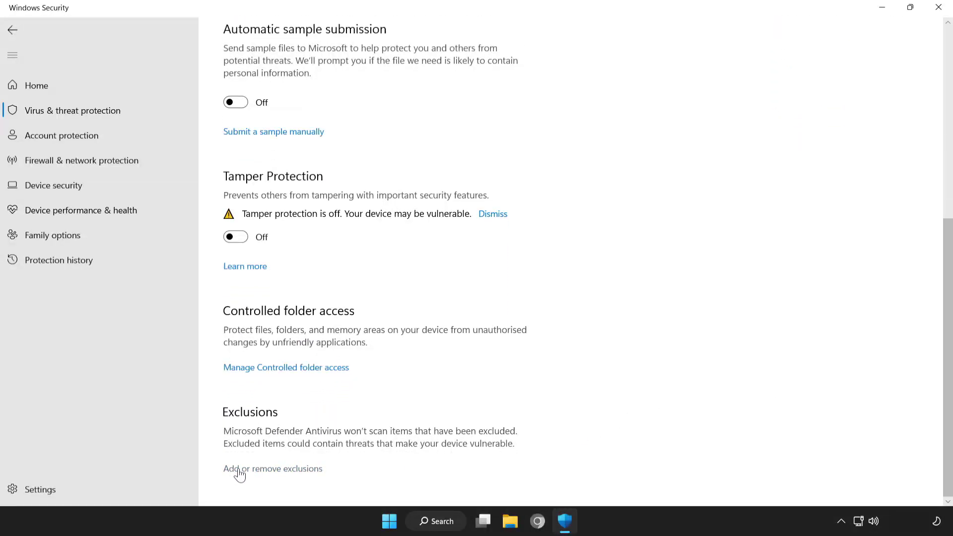
# Step: Add the NOT WORKING APP file as a Defender file exclusion
pyautogui.click(287, 471)
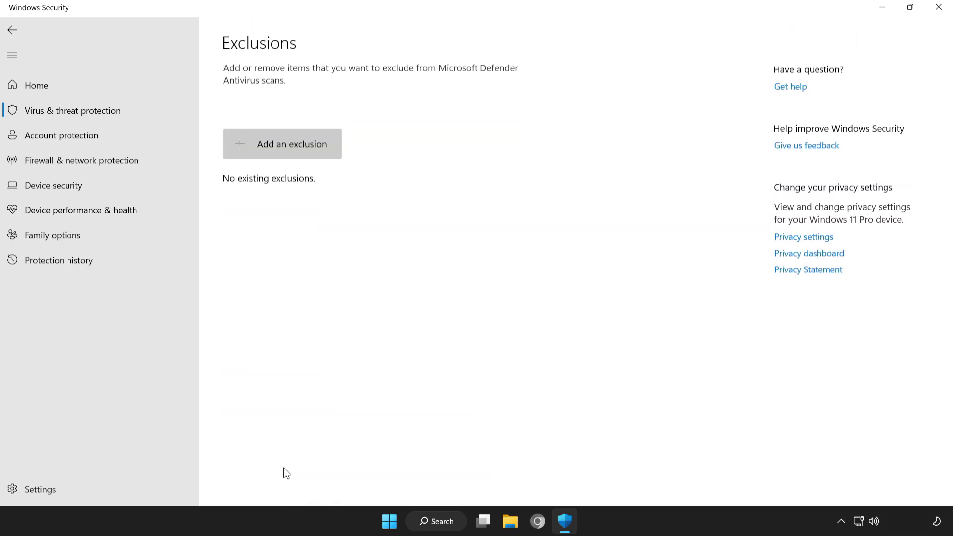
pyautogui.click(276, 145)
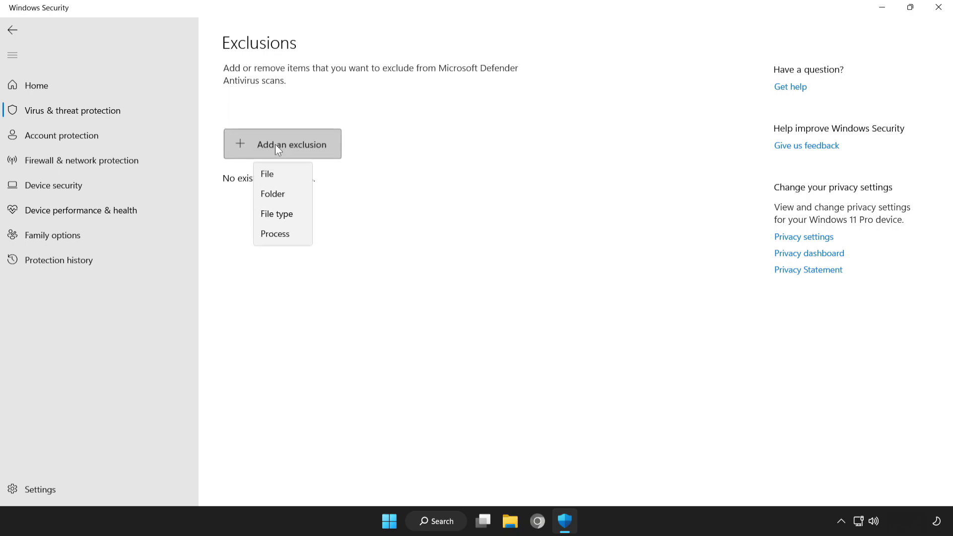
pyautogui.click(290, 175)
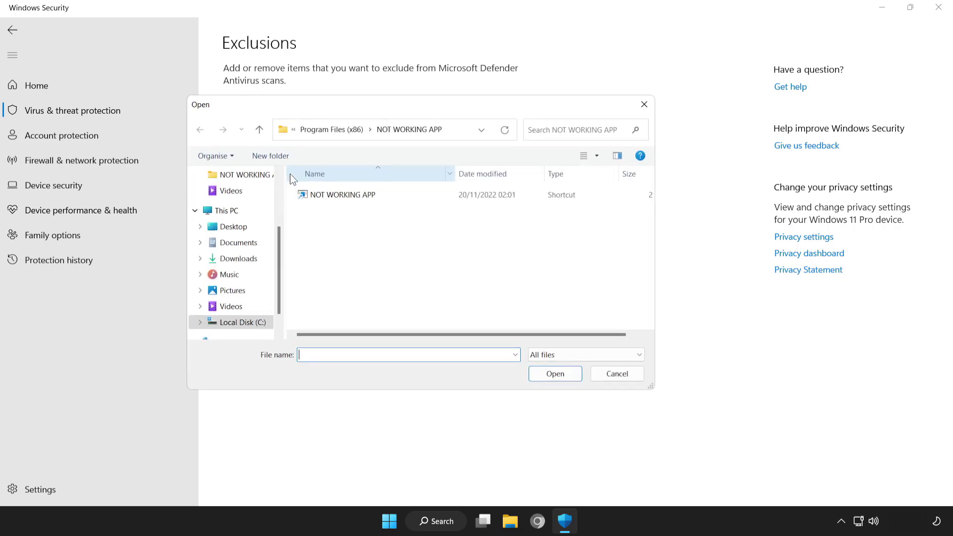
pyautogui.click(304, 194)
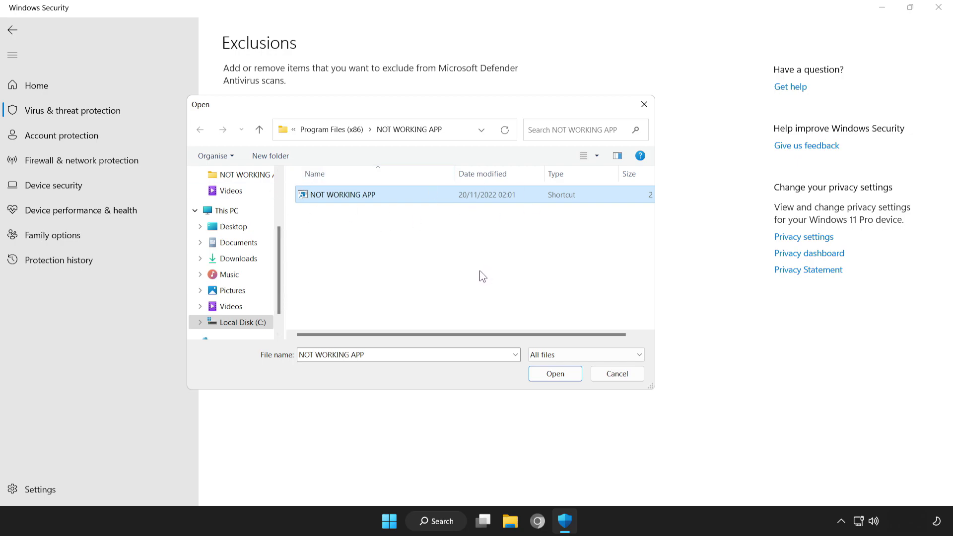
pyautogui.click(561, 376)
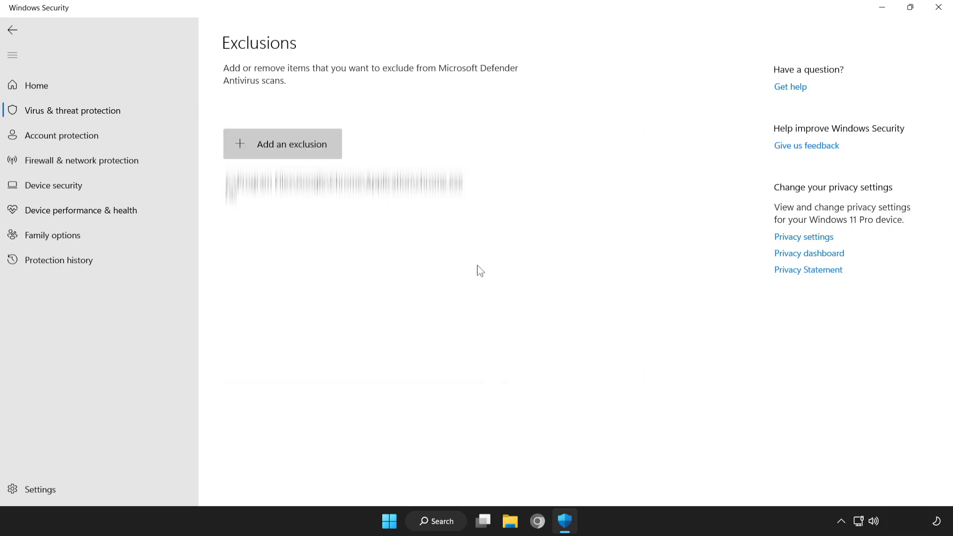
# Step: Close Windows Security and show the Start menu power options with Restart
pyautogui.click(939, 10)
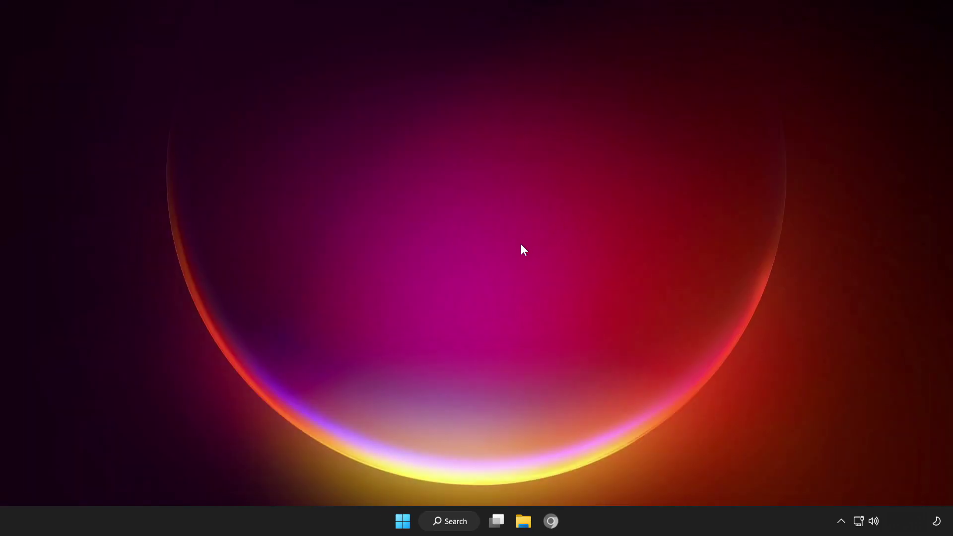
pyautogui.click(402, 518)
pyautogui.click(631, 478)
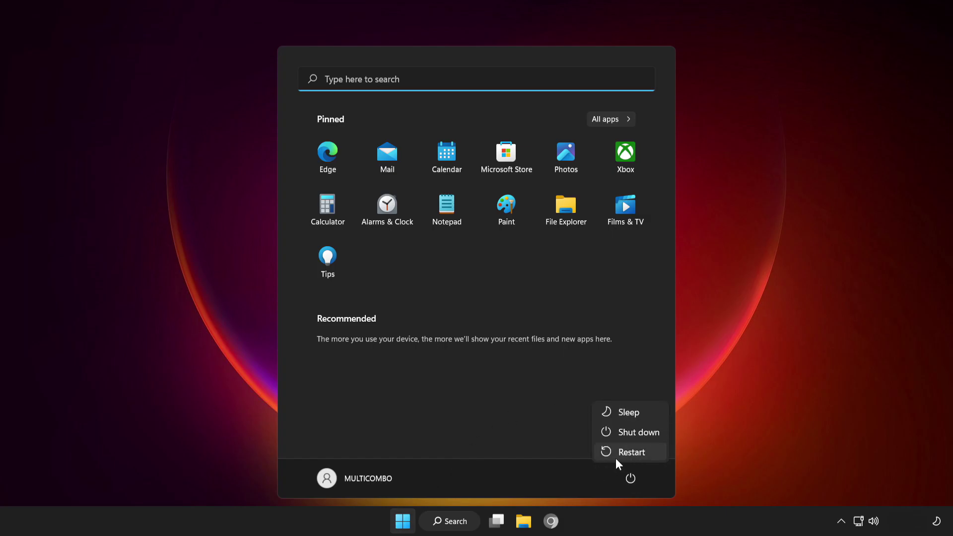